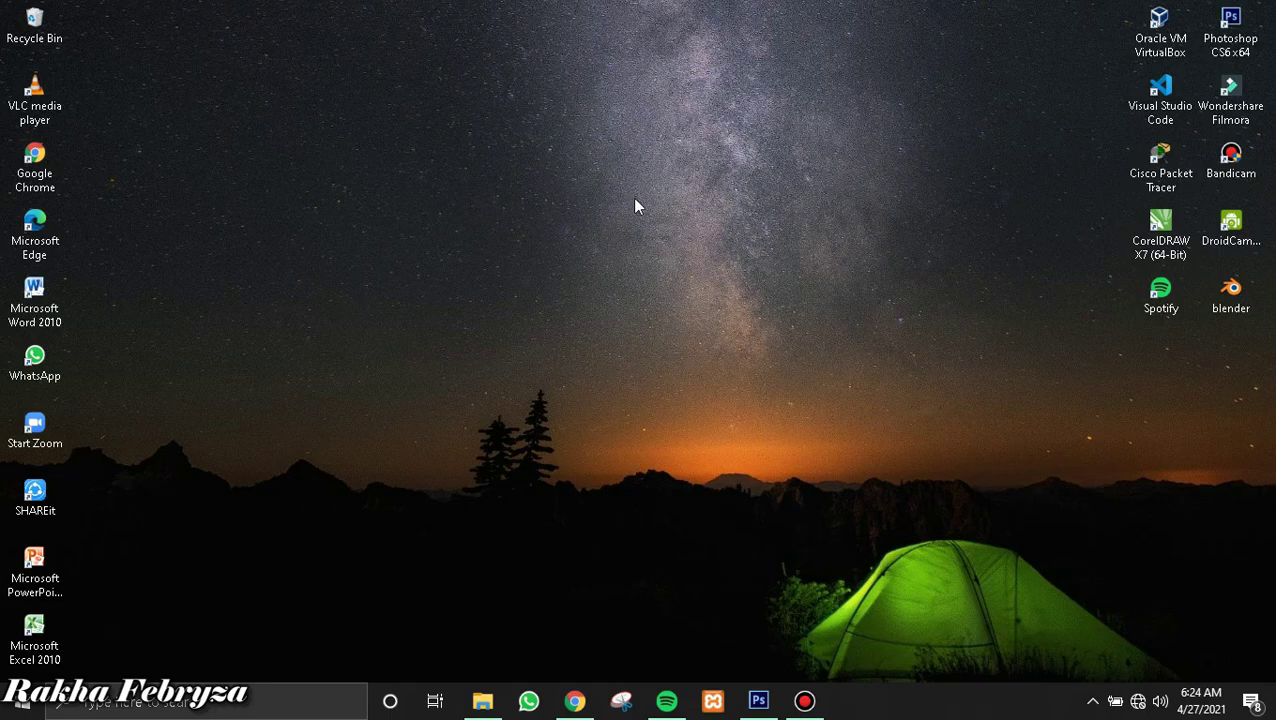
Switch to Photoshop and trace the guitar neck's white inner area with a closed Pen tool path
left_click(758, 700)
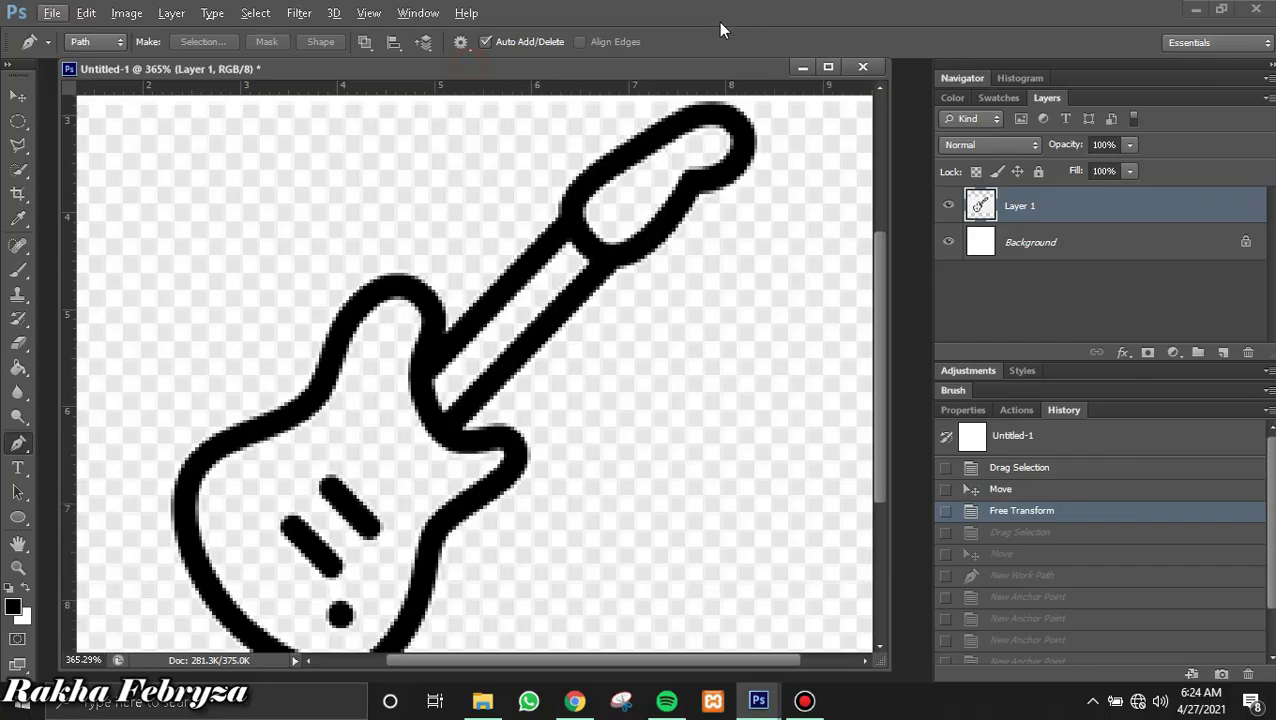
left_click(567, 242)
left_click(433, 379)
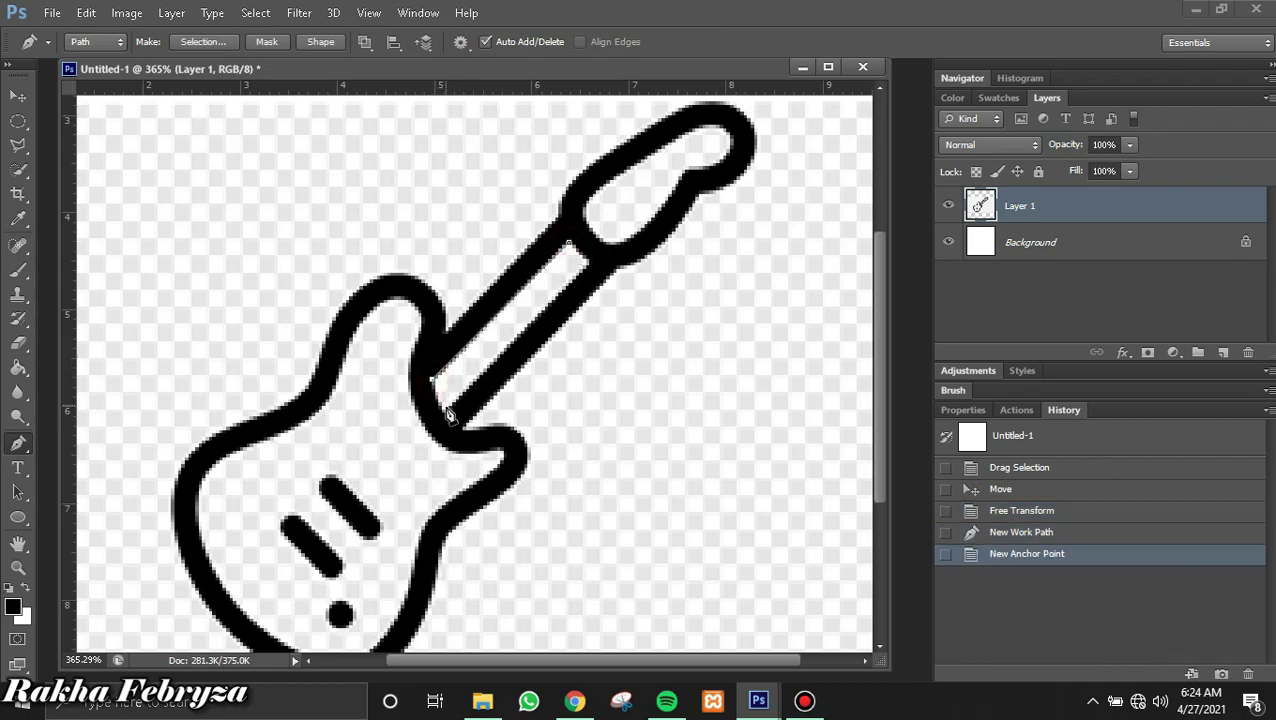
left_click(446, 414)
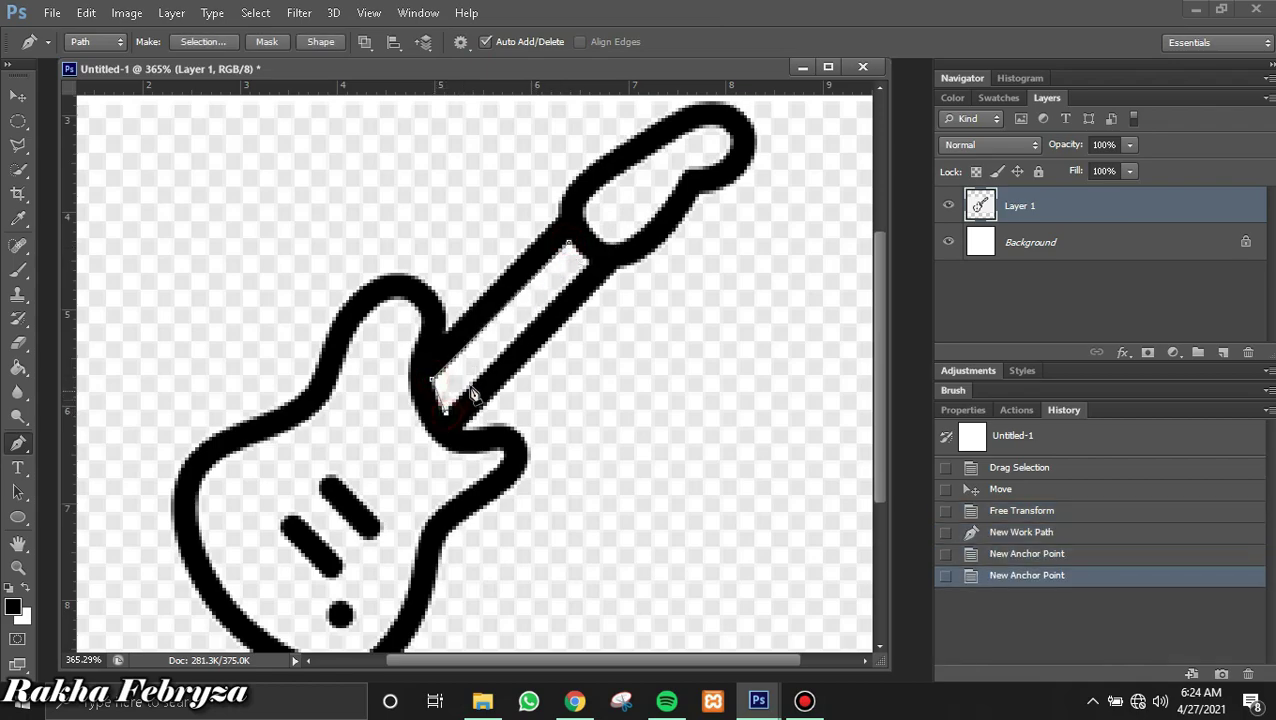
left_click(586, 266)
left_click(568, 246)
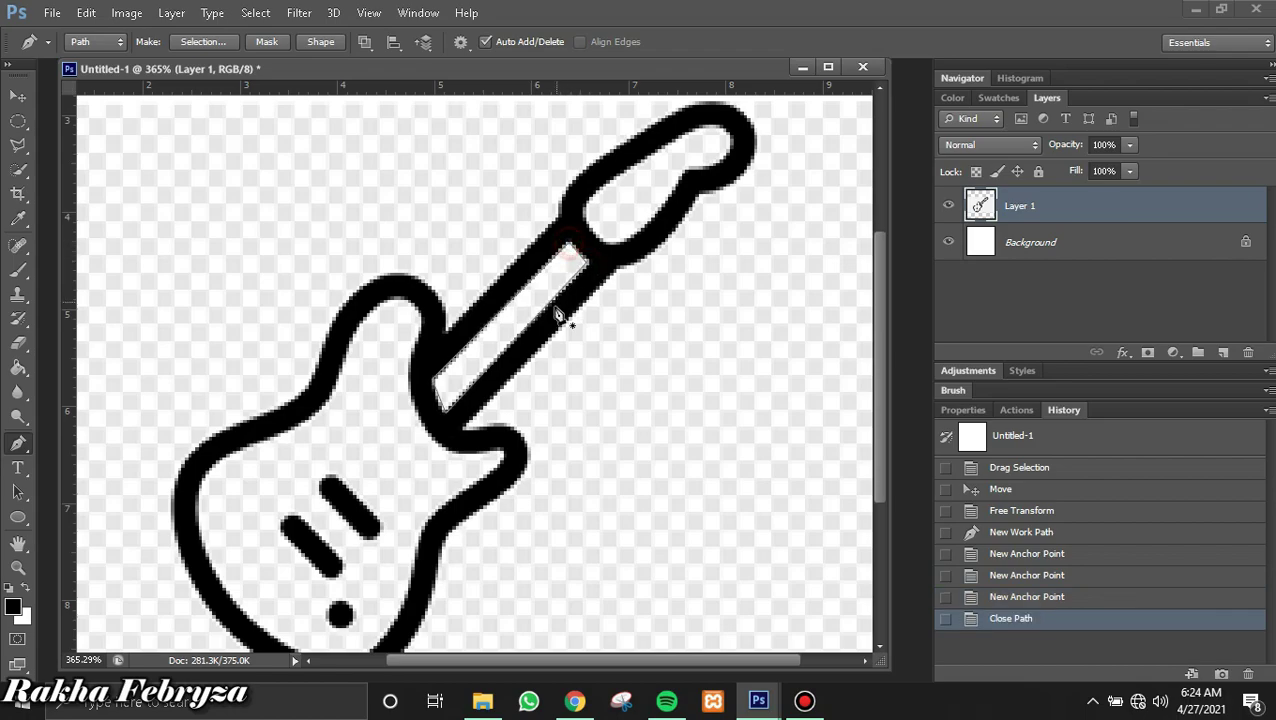
Start the guitar's outer outline path where the neck meets the lower horn, following the neck's lower edge and the headstock's underside
left_click(464, 434)
left_click(614, 272)
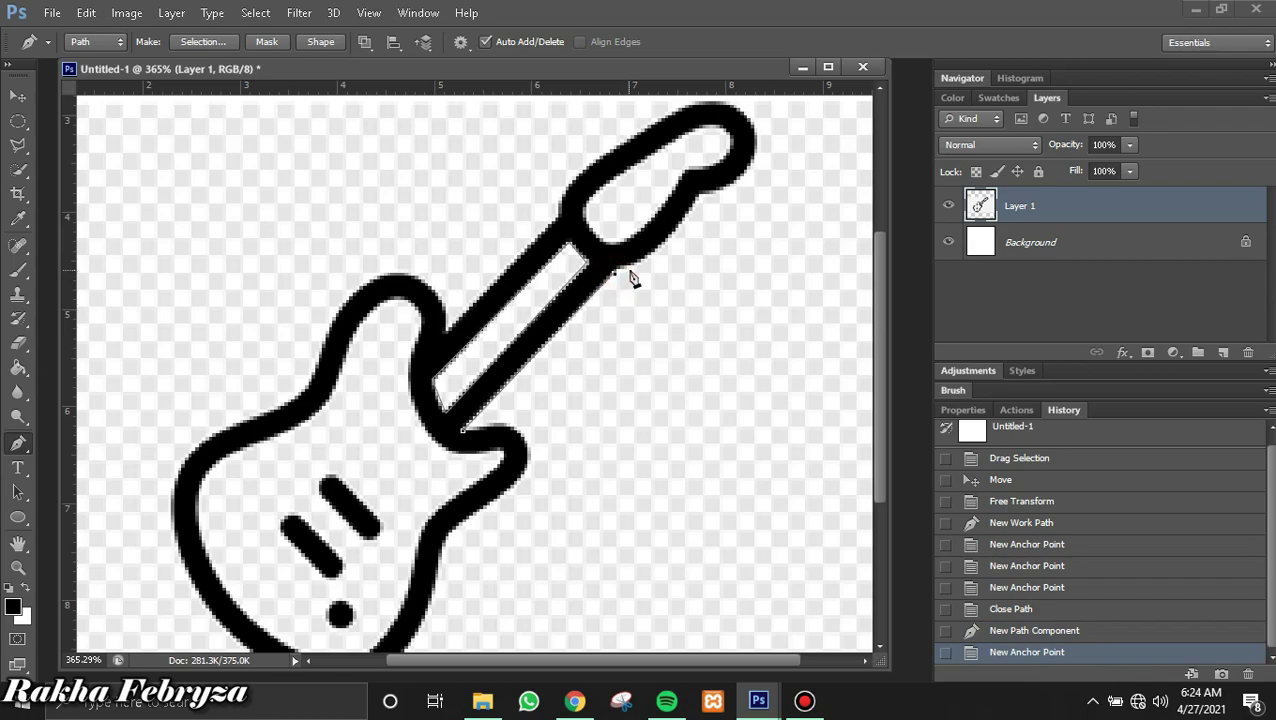
left_click(641, 263)
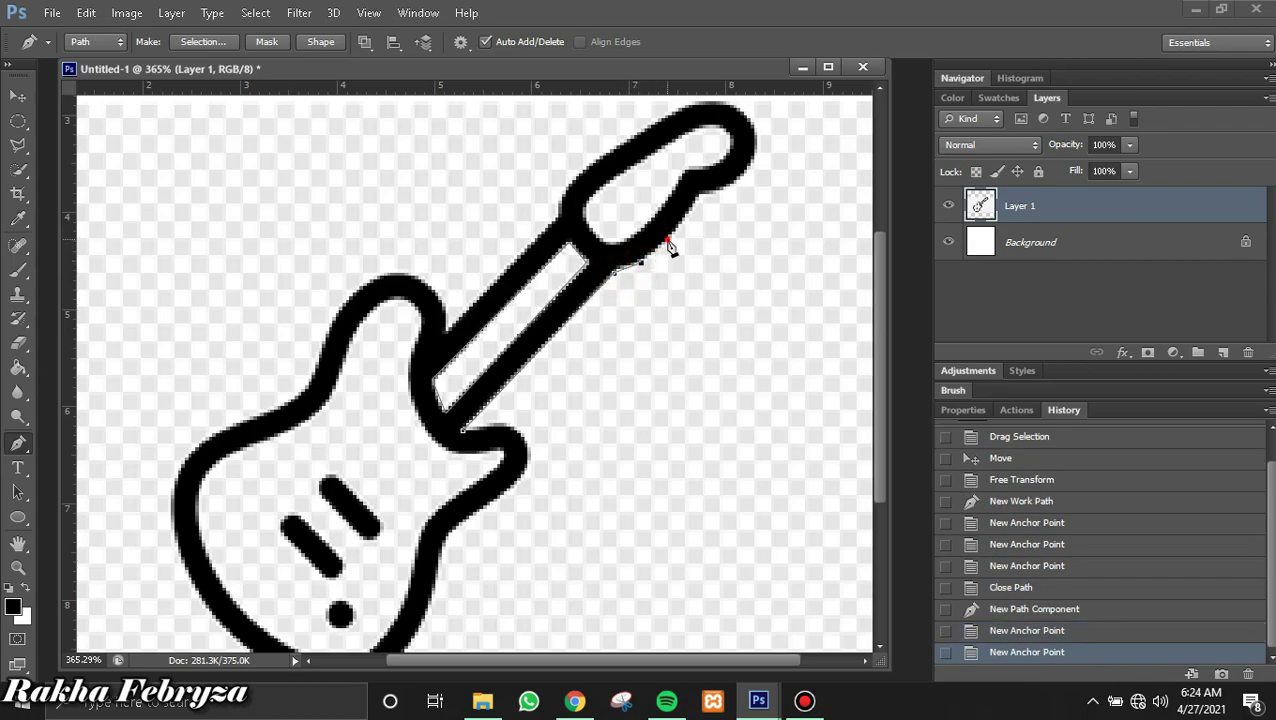
left_click(667, 242)
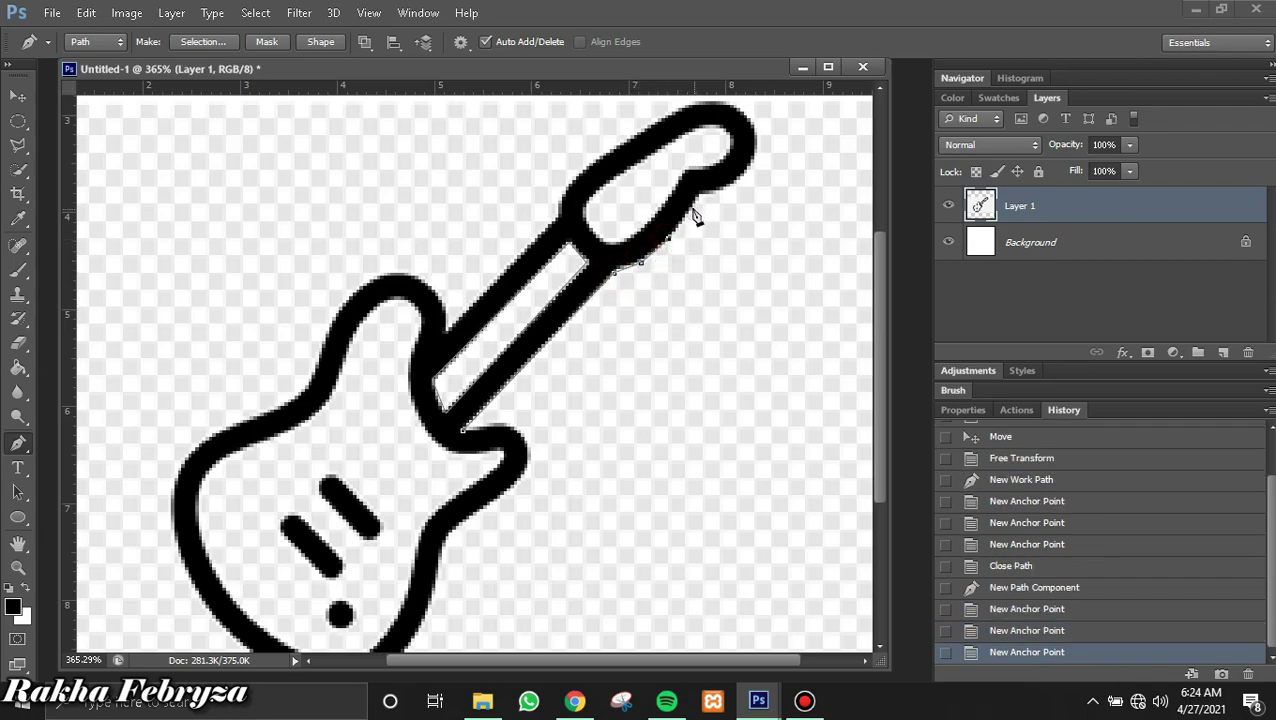
left_click(692, 212)
left_click(698, 196)
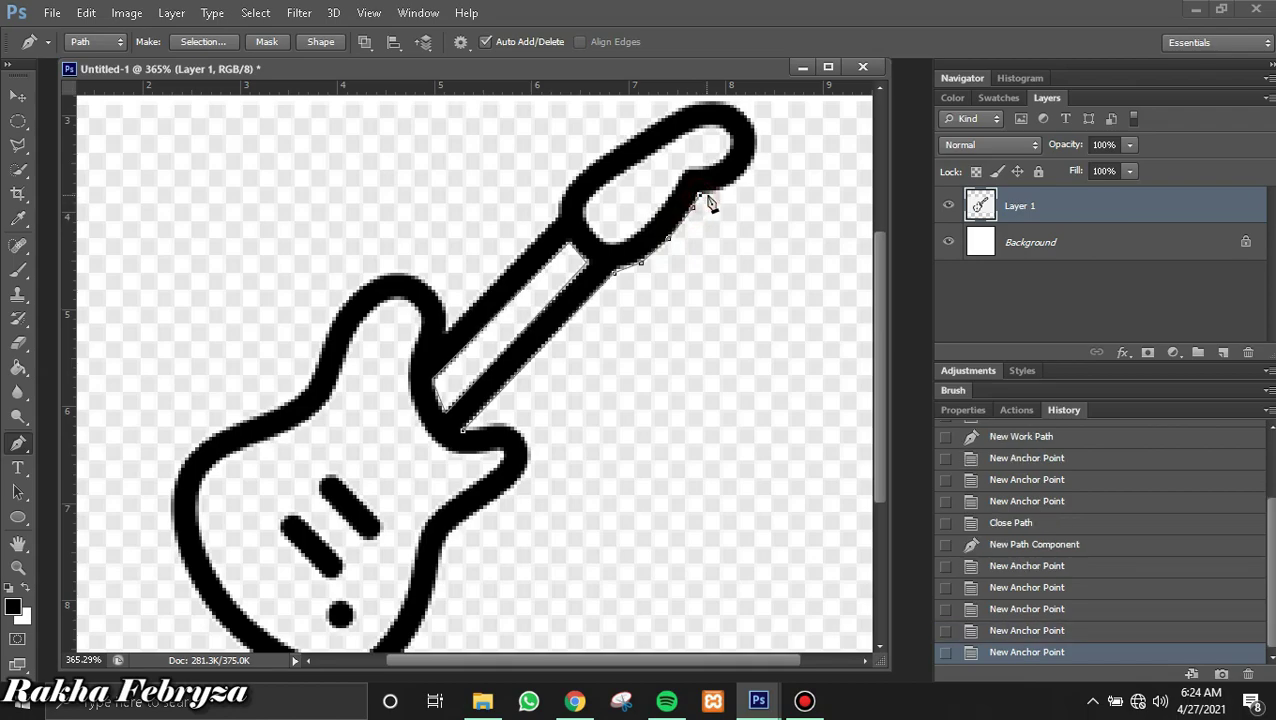
left_click(725, 189)
left_click(749, 175)
left_click(757, 146)
Continue the outer outline path around the headstock's tip and along its upper edge down to the neck
scroll(759, 160, "up", 2)
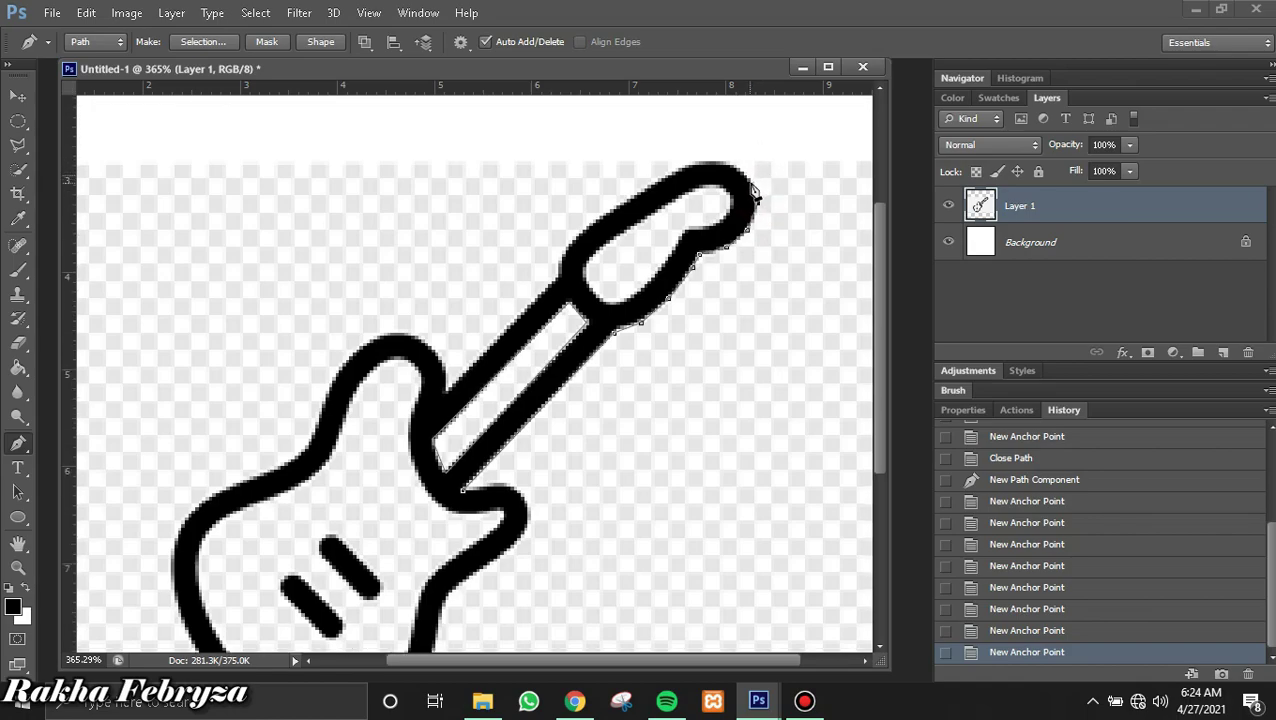
left_click(756, 200)
left_click(733, 167)
left_click(705, 166)
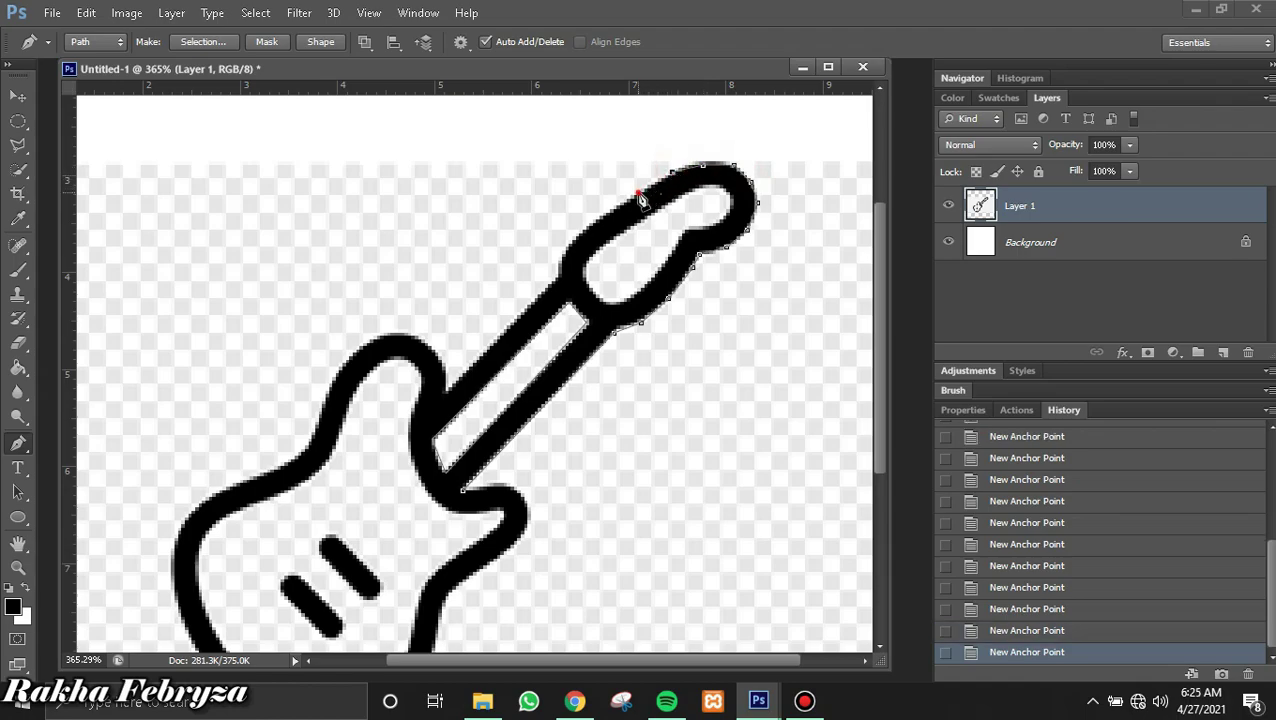
left_click(610, 213)
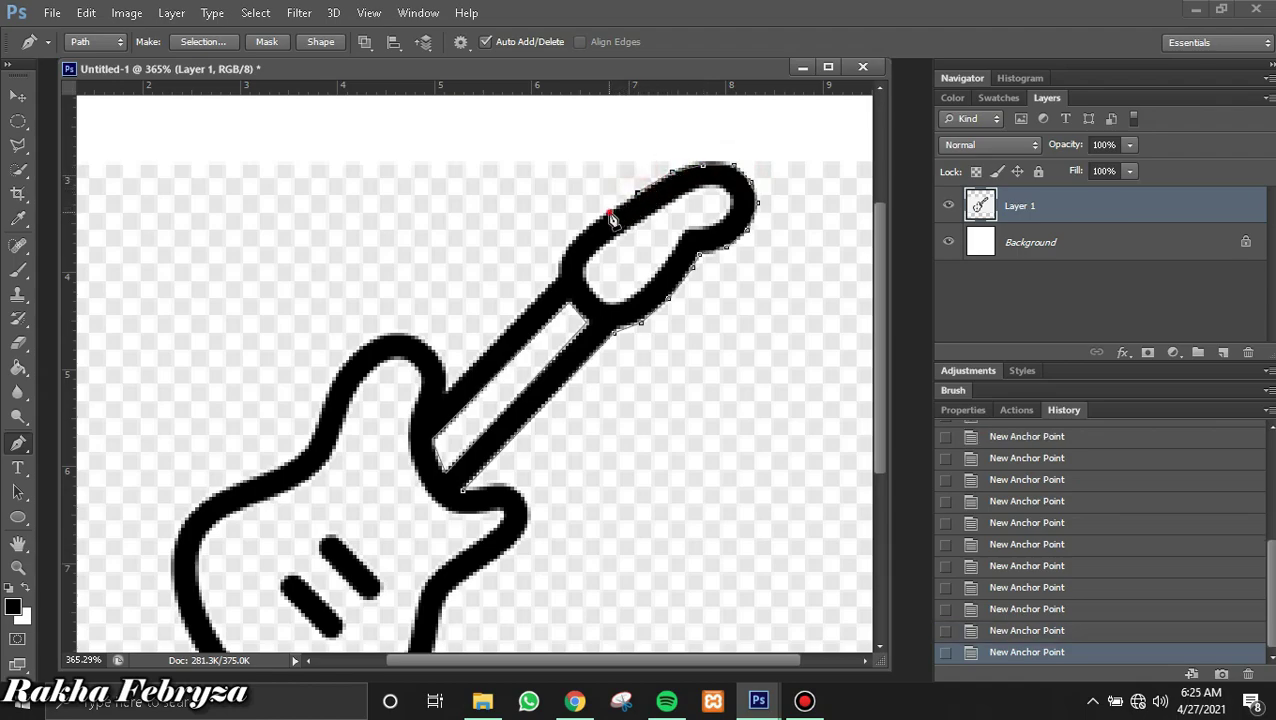
left_click(565, 258)
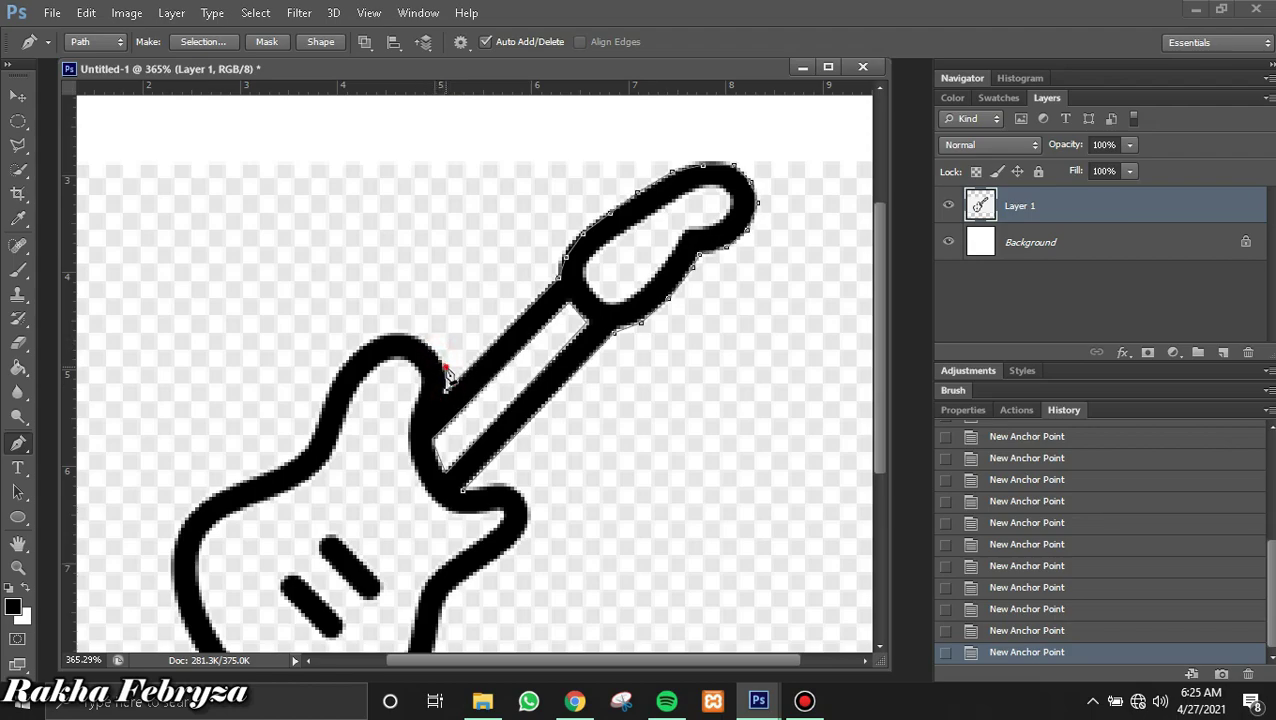
Continue the outer outline path over the guitar body's upper horn and down to the waist
left_click(398, 333)
left_click(370, 347)
left_click(348, 363)
left_click(322, 410)
left_click(312, 442)
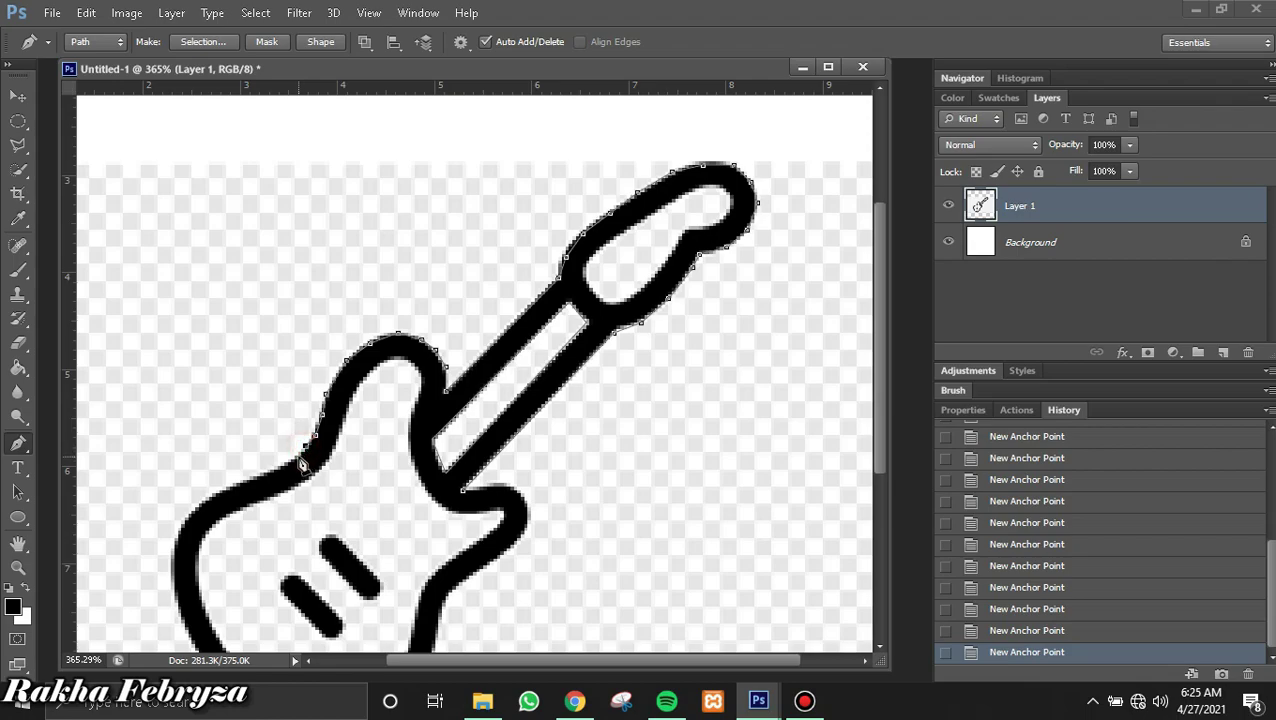
Extend the outer outline path along the upper-left shoulder and down the left side of the guitar body
left_click(233, 484)
left_click(202, 497)
left_click(185, 522)
scroll(188, 521, "down", 3)
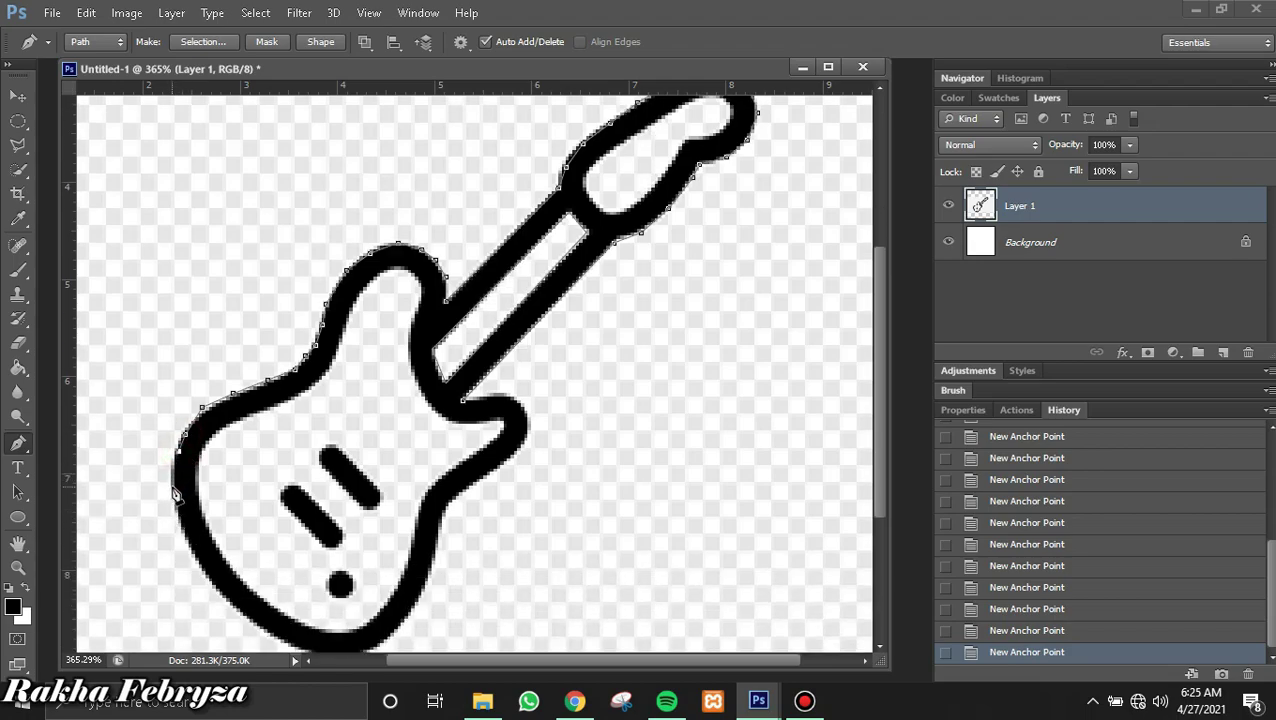
left_click(195, 565)
Extend the outer outline path around the bottom of the guitar body and up its right side to the waist
scroll(250, 606, "down", 3)
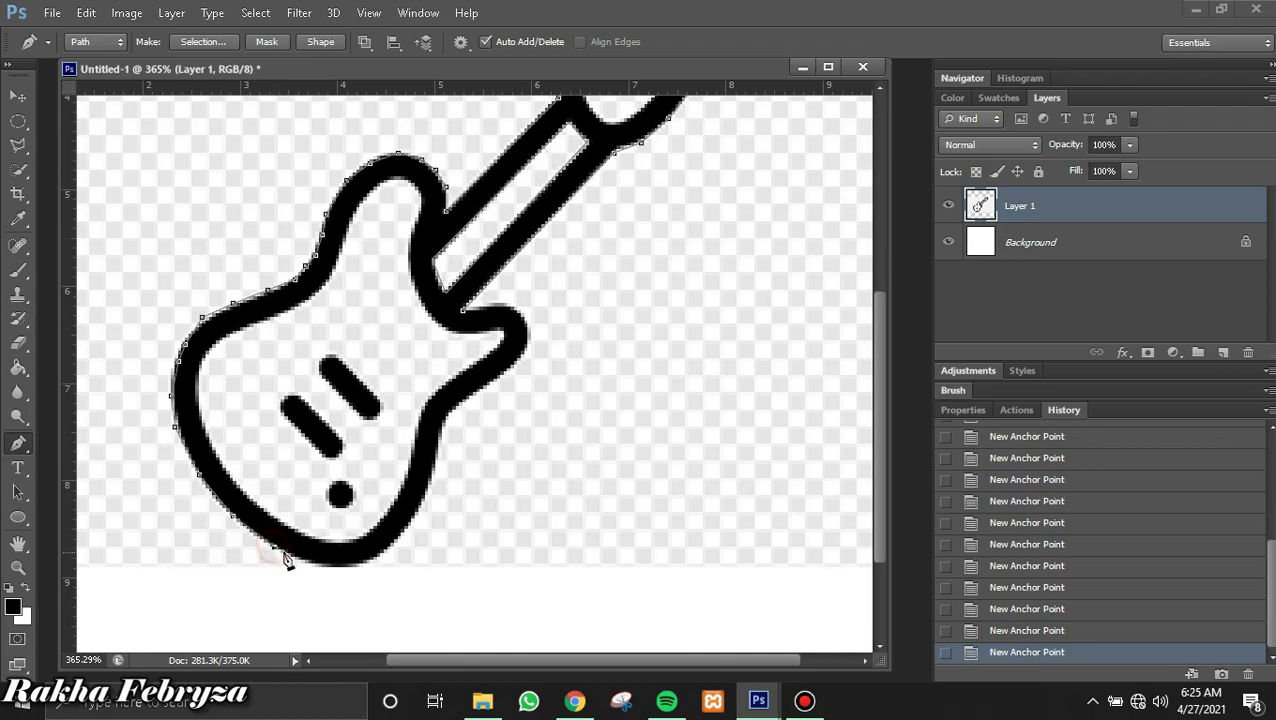
left_click(327, 568)
left_click(372, 560)
left_click(413, 532)
left_click(428, 478)
left_click(447, 414)
Trace around the lower horn and close the outer outline path at its starting anchor beside the neck
left_click(470, 393)
left_click(516, 364)
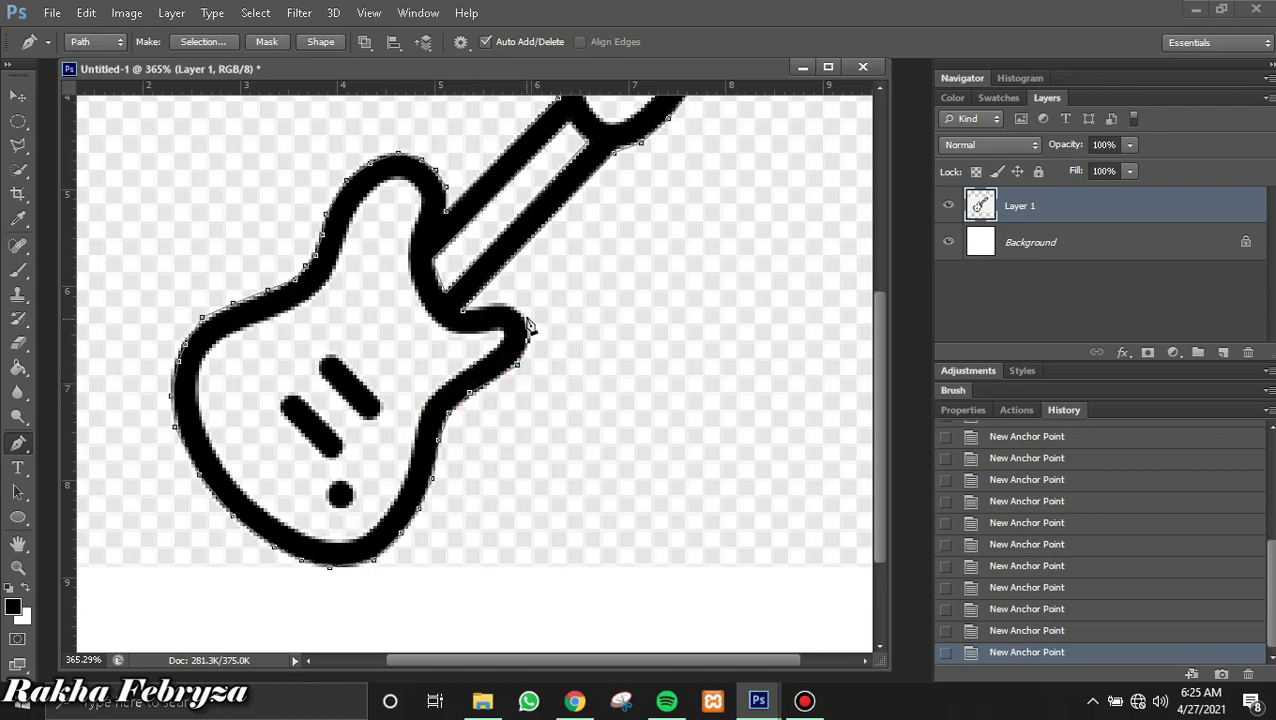
left_click(503, 308)
left_click(462, 309)
Start an inner outline path inside the upper horn and trace the body's inner edge to the upper-left shoulder
scroll(373, 342, "up", 2)
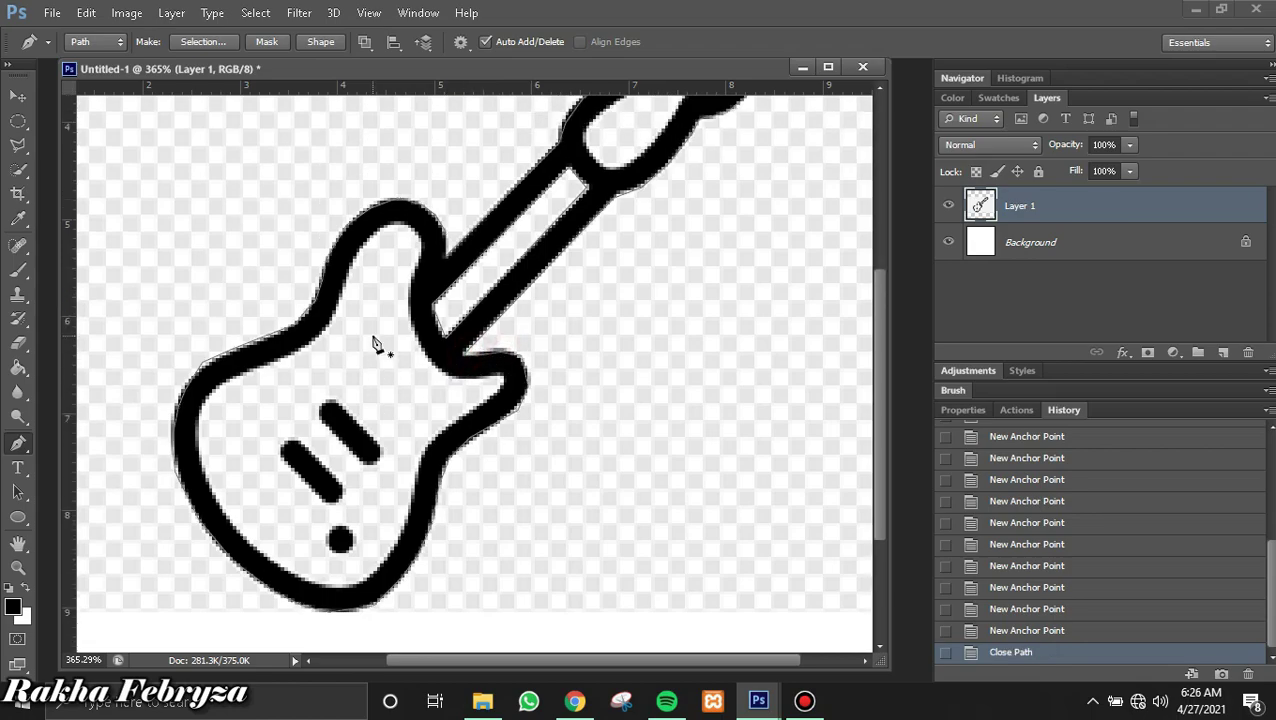
left_click(388, 231)
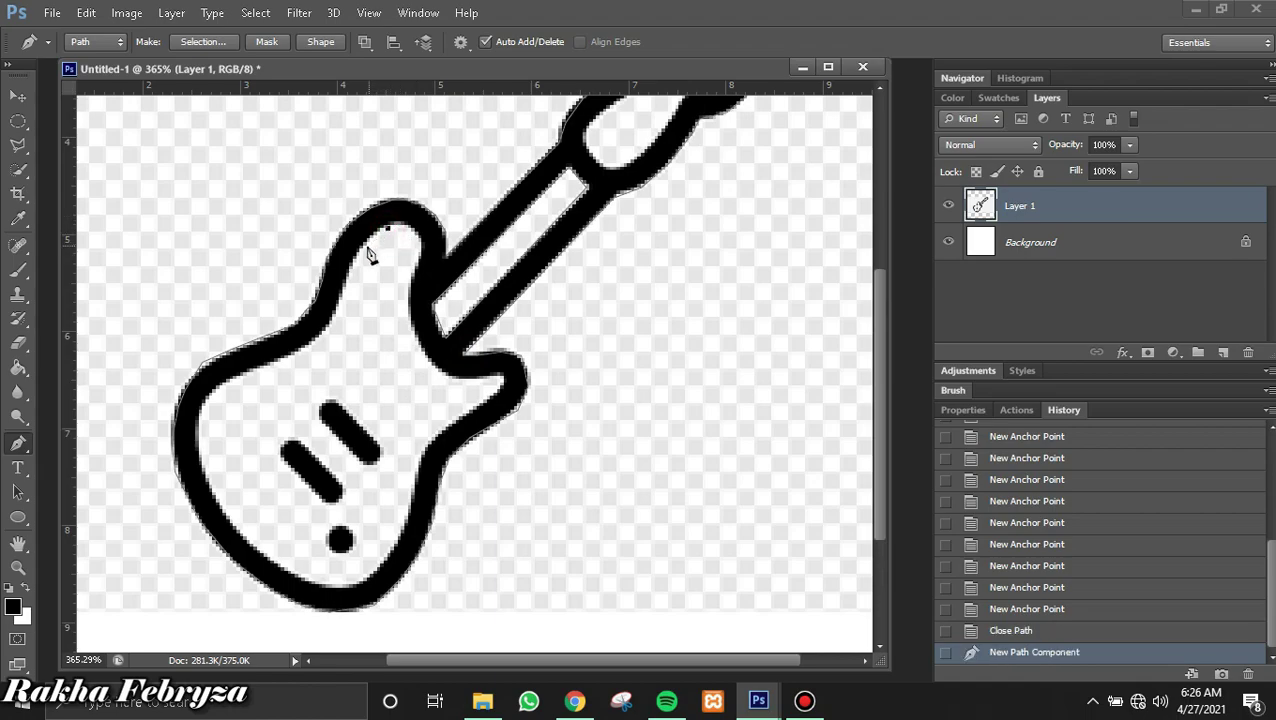
left_click(363, 250)
left_click(349, 279)
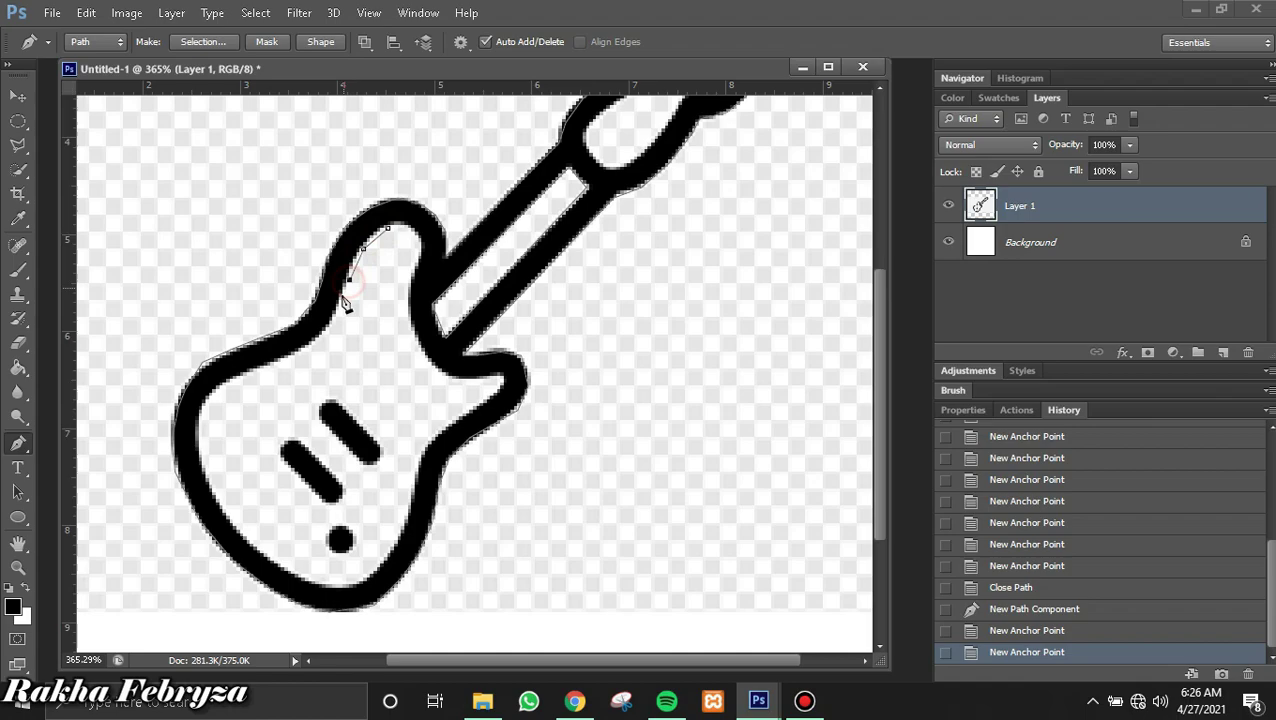
left_click(336, 315)
left_click(316, 343)
left_click(278, 362)
left_click(243, 374)
left_click(212, 392)
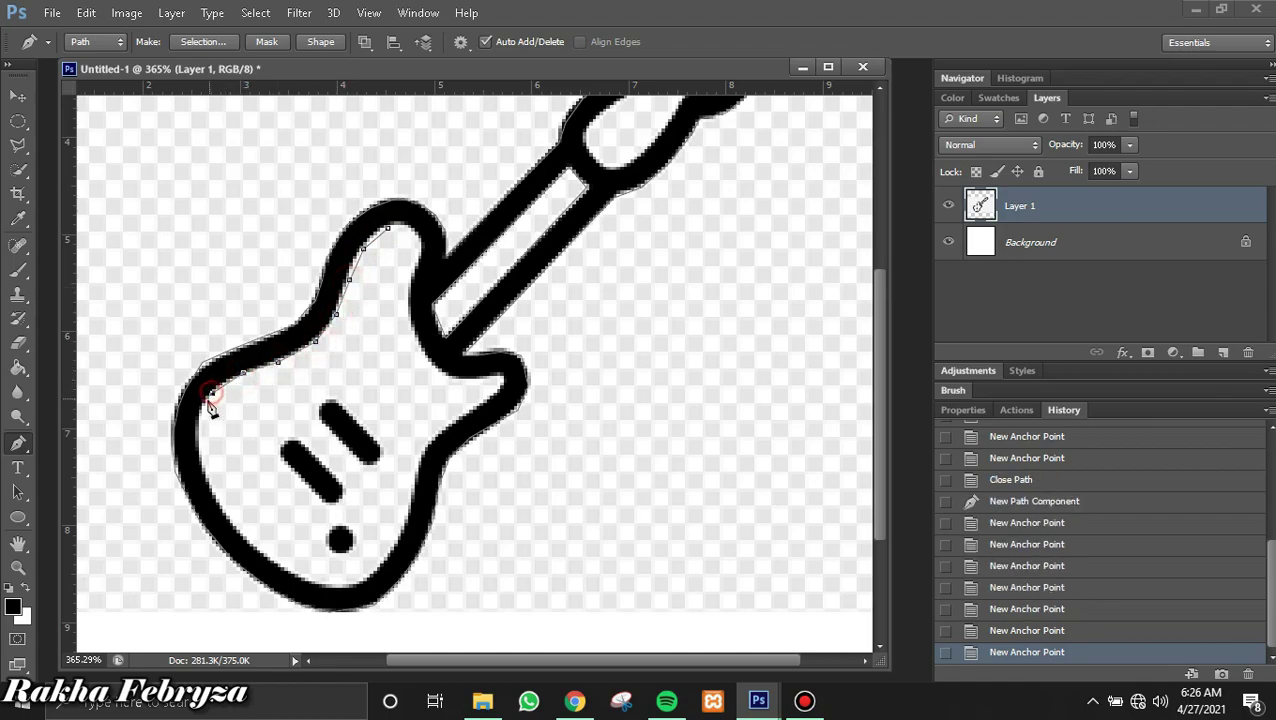
Continue the inner outline path down the left inner edge of the guitar body towards its bottom
left_click(202, 418)
left_click(200, 444)
left_click(212, 480)
left_click(227, 516)
left_click(243, 538)
left_click(272, 560)
left_click(300, 579)
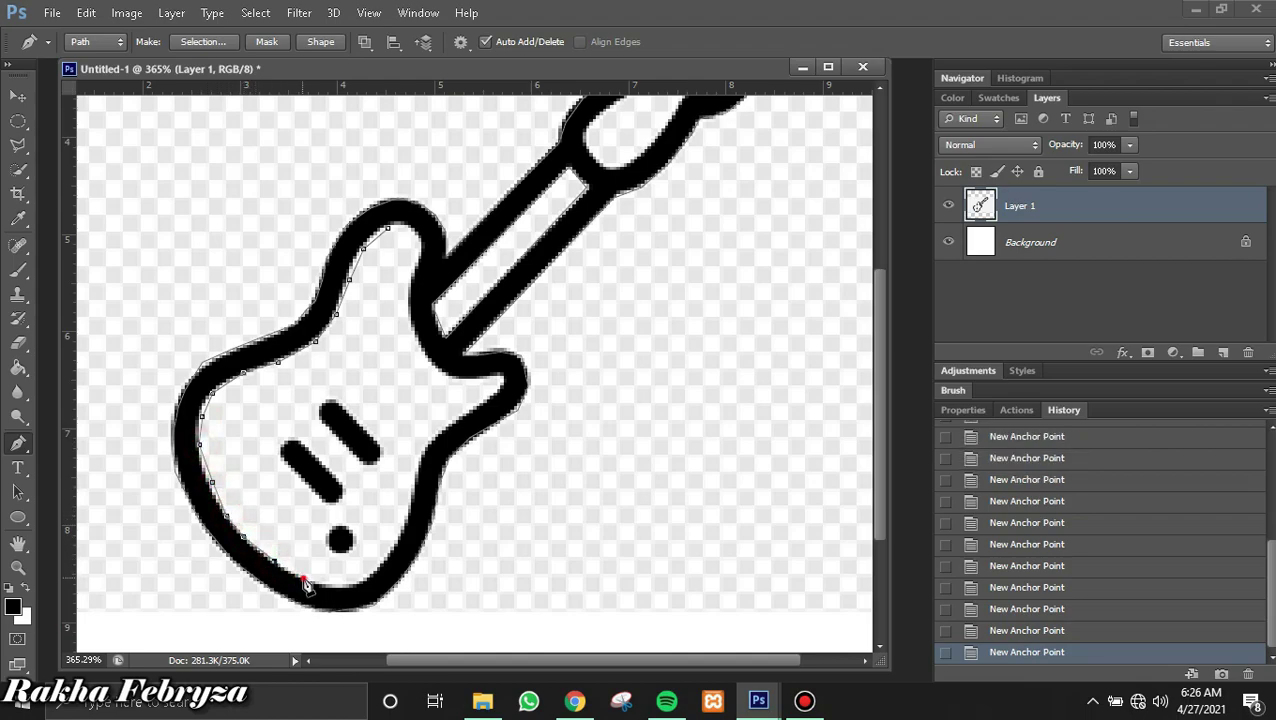
Continue the inner outline path across the body's bottom inner edge and up past the right-hand waist
left_click(339, 581)
left_click(369, 578)
left_click(387, 553)
left_click(398, 523)
left_click_drag(408, 521, 416, 465)
left_click(432, 436)
left_click(459, 415)
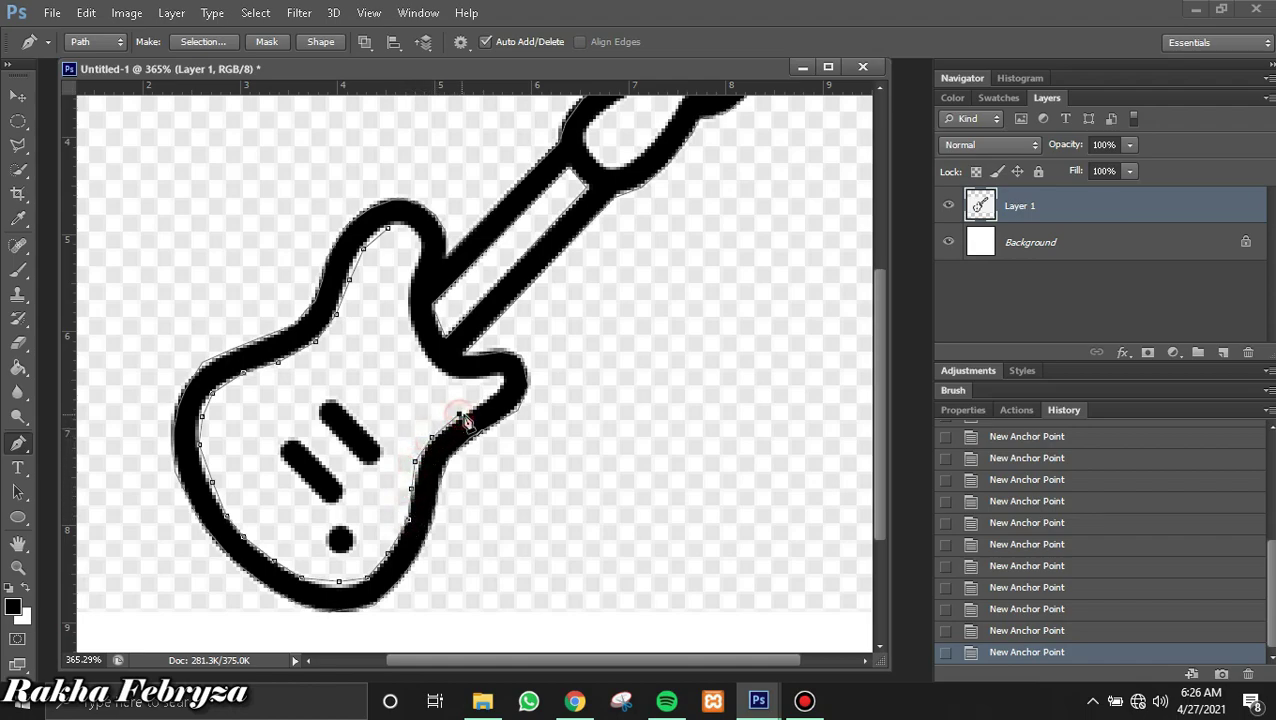
Trace inside the lower horn and past the neck joint, closing the inner outline path at the upper horn
left_click(484, 399)
left_click(500, 386)
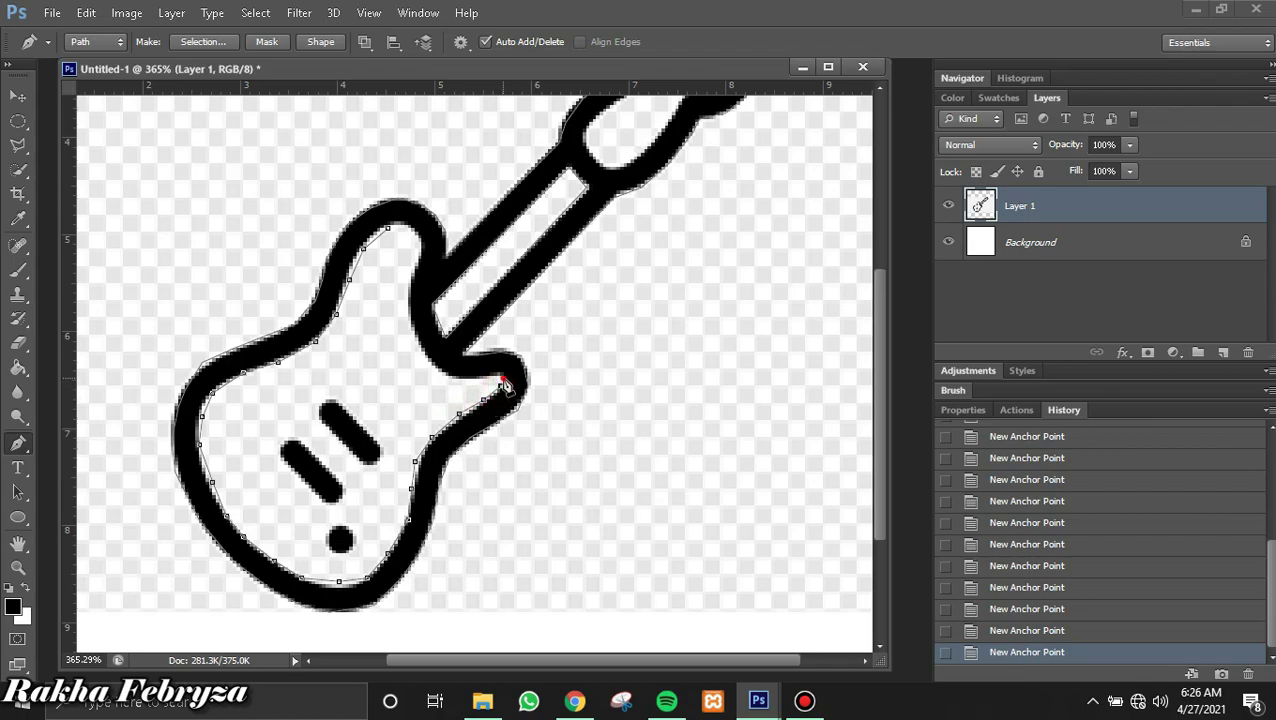
left_click(450, 380)
left_click(422, 355)
left_click(408, 321)
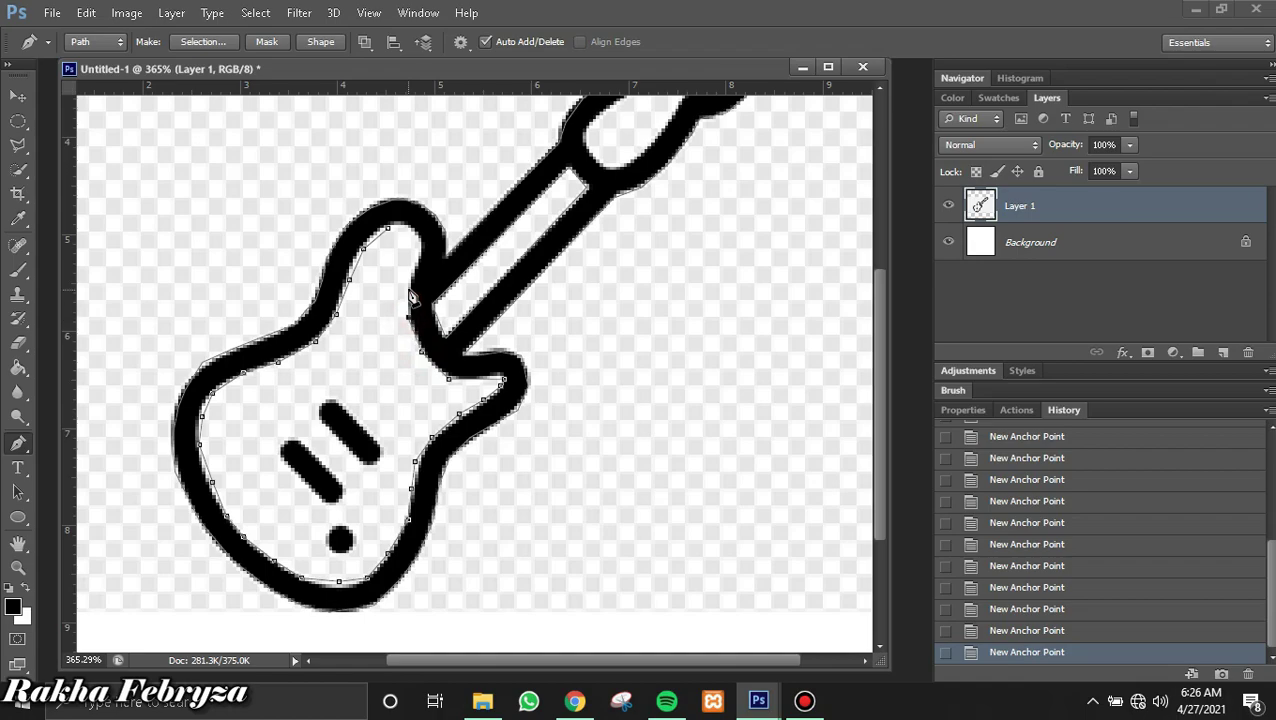
left_click(411, 263)
left_click(417, 249)
left_click(416, 234)
left_click(390, 228)
Try to trace the upper slanted bar on the guitar body with a path of many closely spaced anchor points
scroll(336, 413, "down", 1)
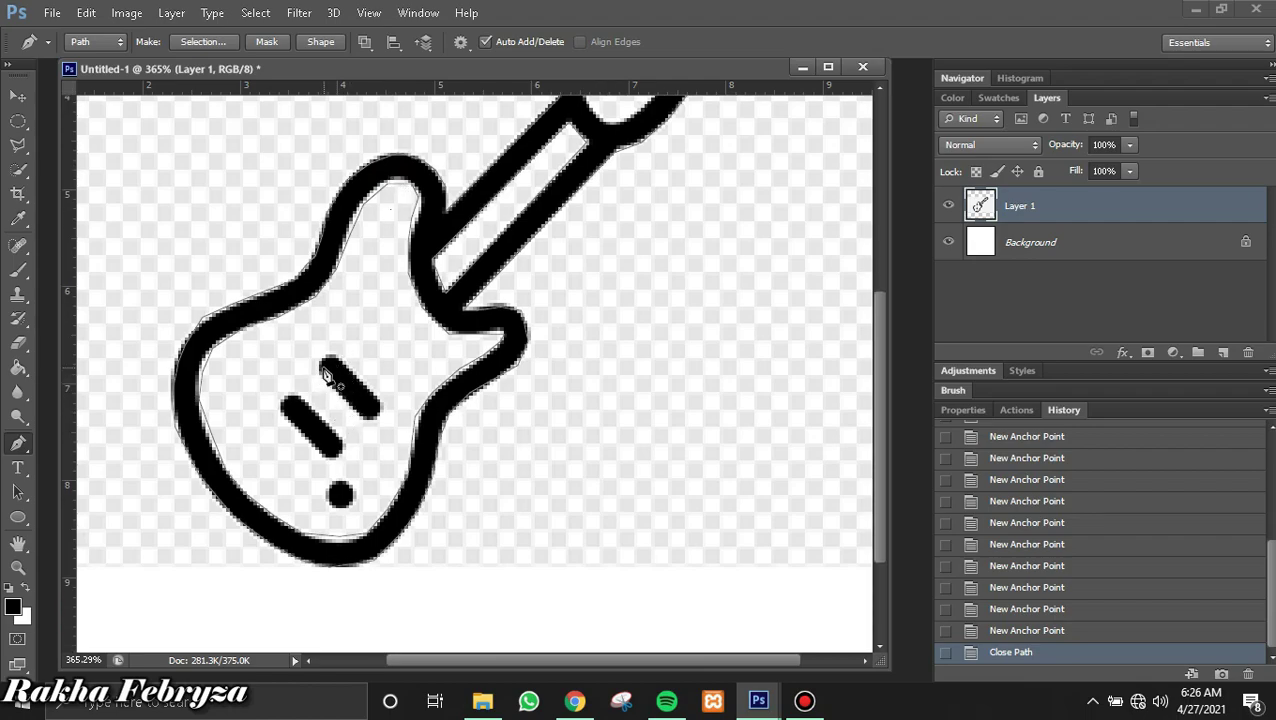
left_click(320, 372)
left_click(342, 405)
left_click(356, 416)
left_click(369, 425)
left_click(380, 425)
left_click(375, 403)
left_click(366, 391)
left_click(350, 375)
left_click(332, 355)
left_click(321, 366)
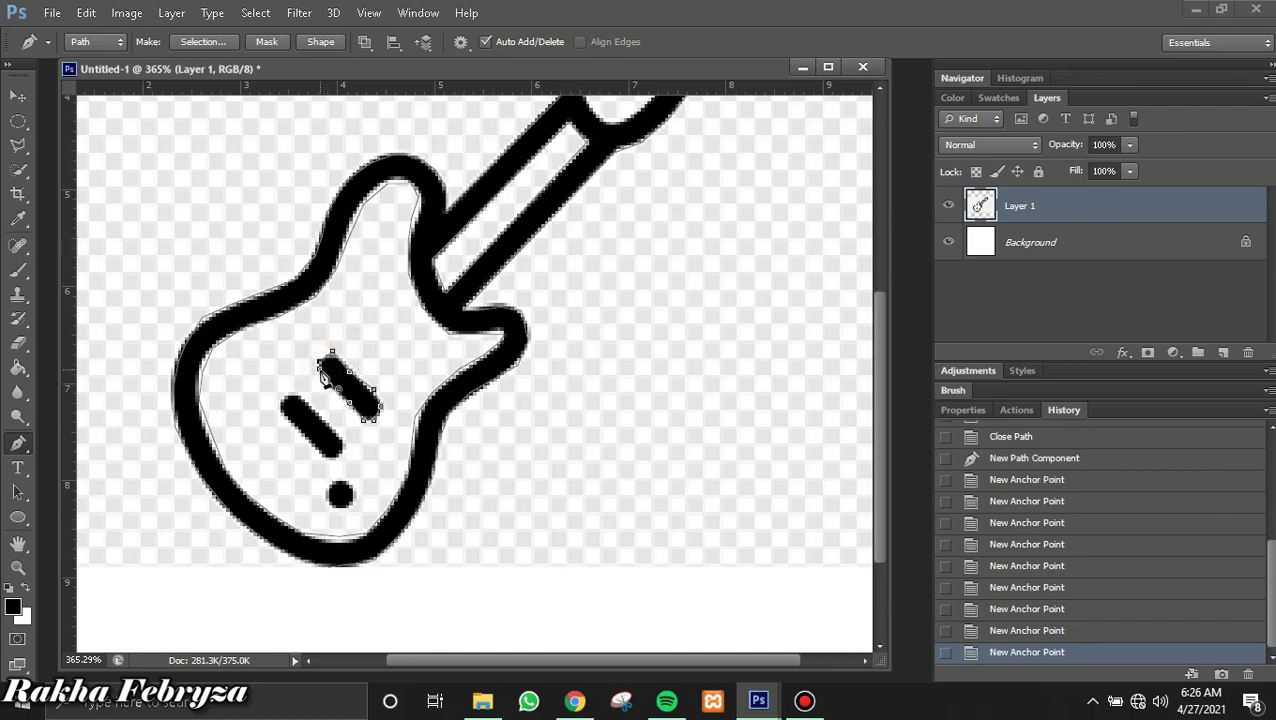
left_click(322, 372)
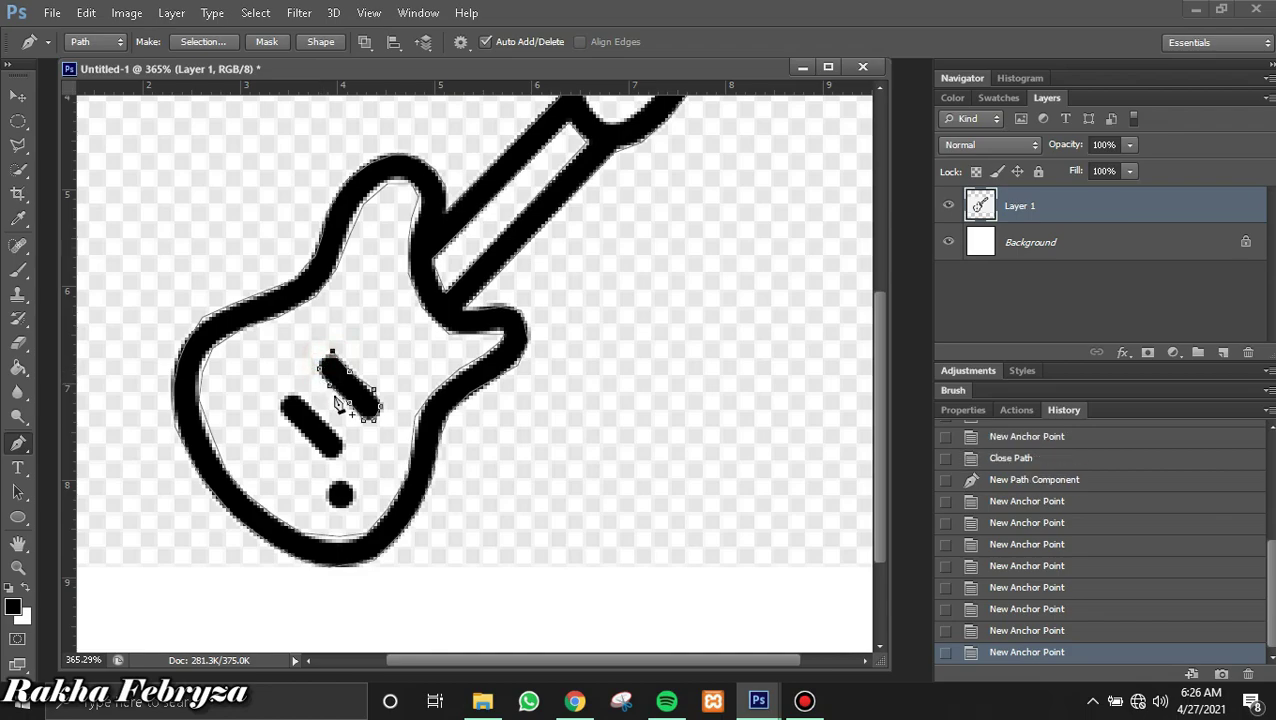
Revert the document to the state with only the first anchor point of the upper bar's path
left_click(1122, 611)
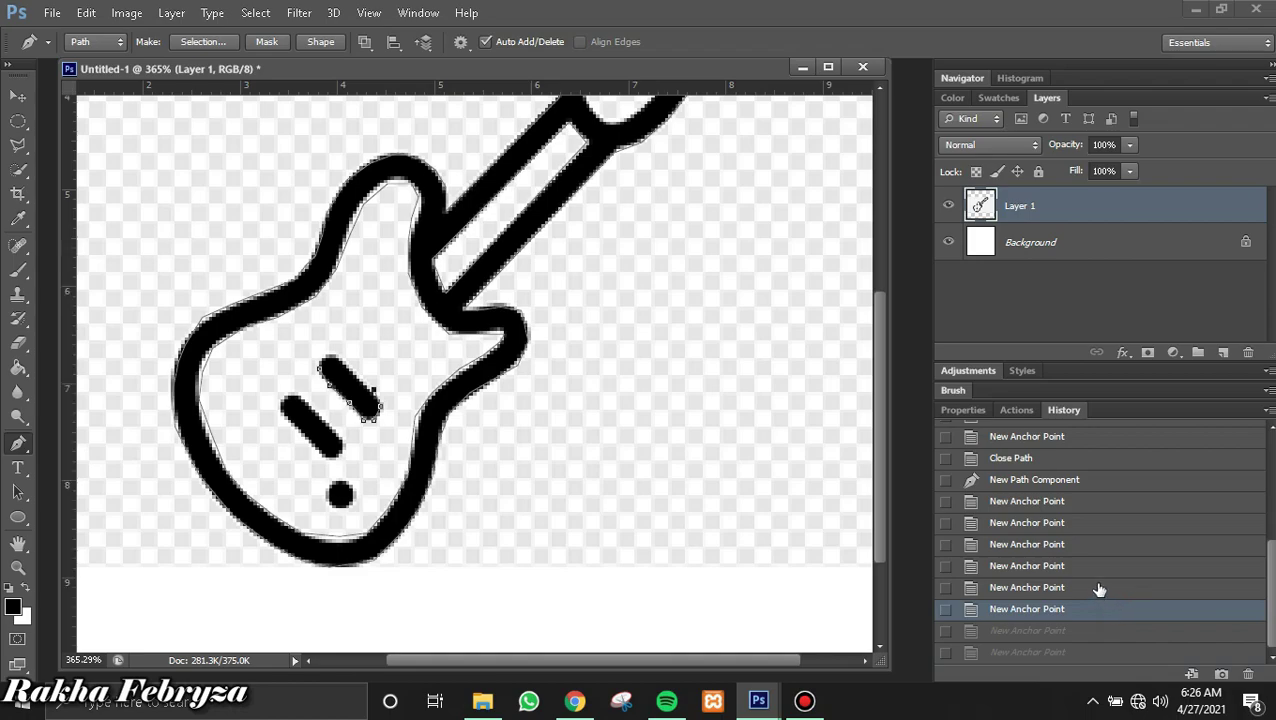
left_click(1086, 567)
left_click(1057, 502)
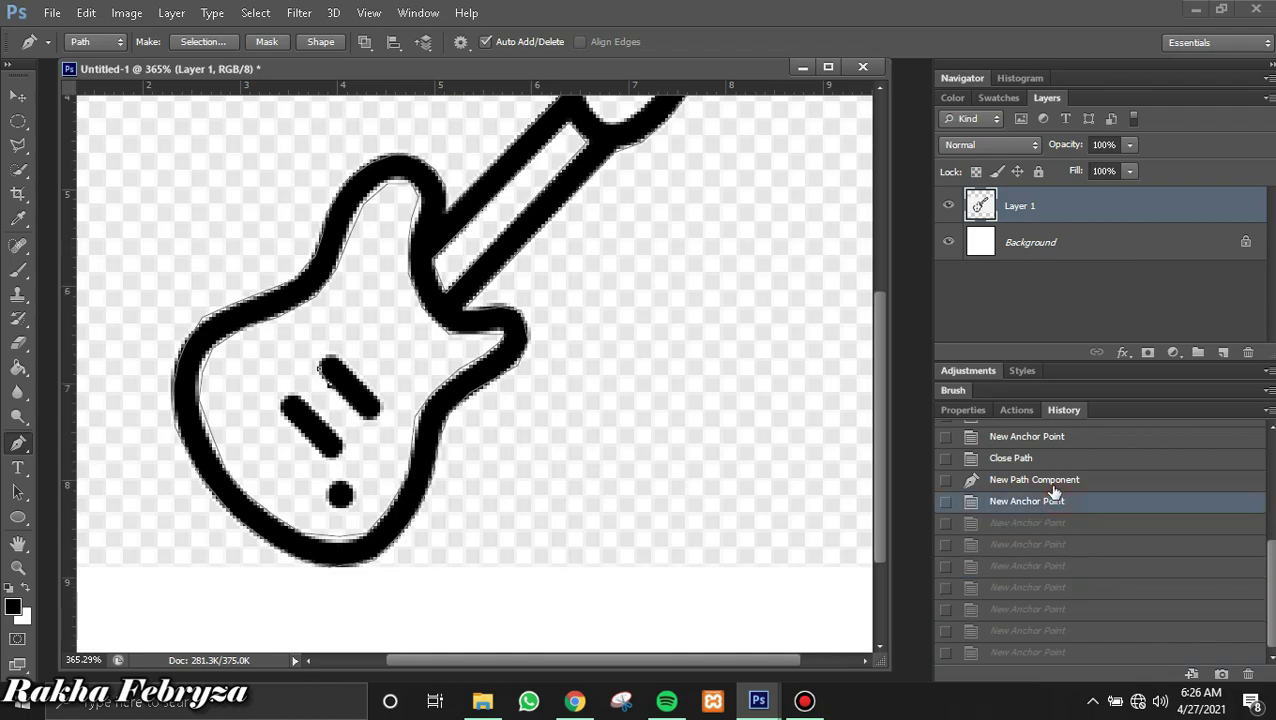
left_click(1050, 482)
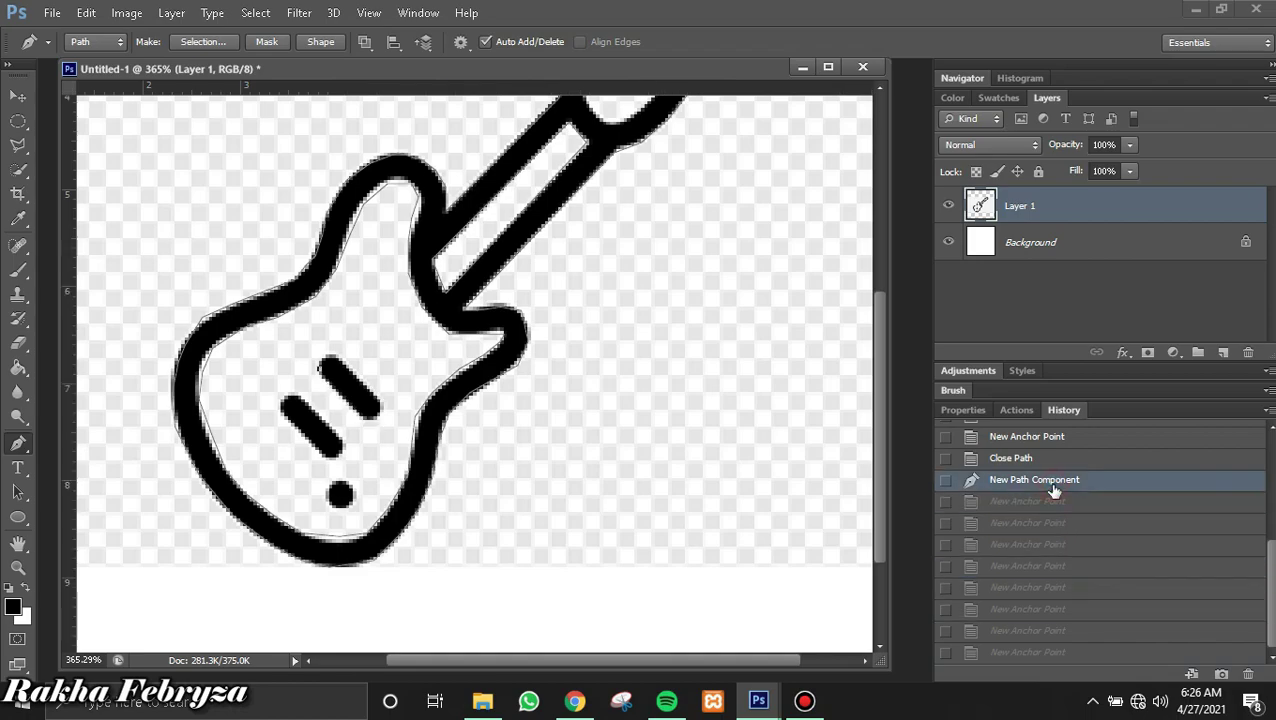
Trace the upper slanted bar with a simple four-anchor path and close it at its first anchor
left_click(373, 419)
left_click(383, 410)
key("ctrl+z")
left_click(381, 407)
key("ctrl+z")
scroll(383, 415, "up", 4)
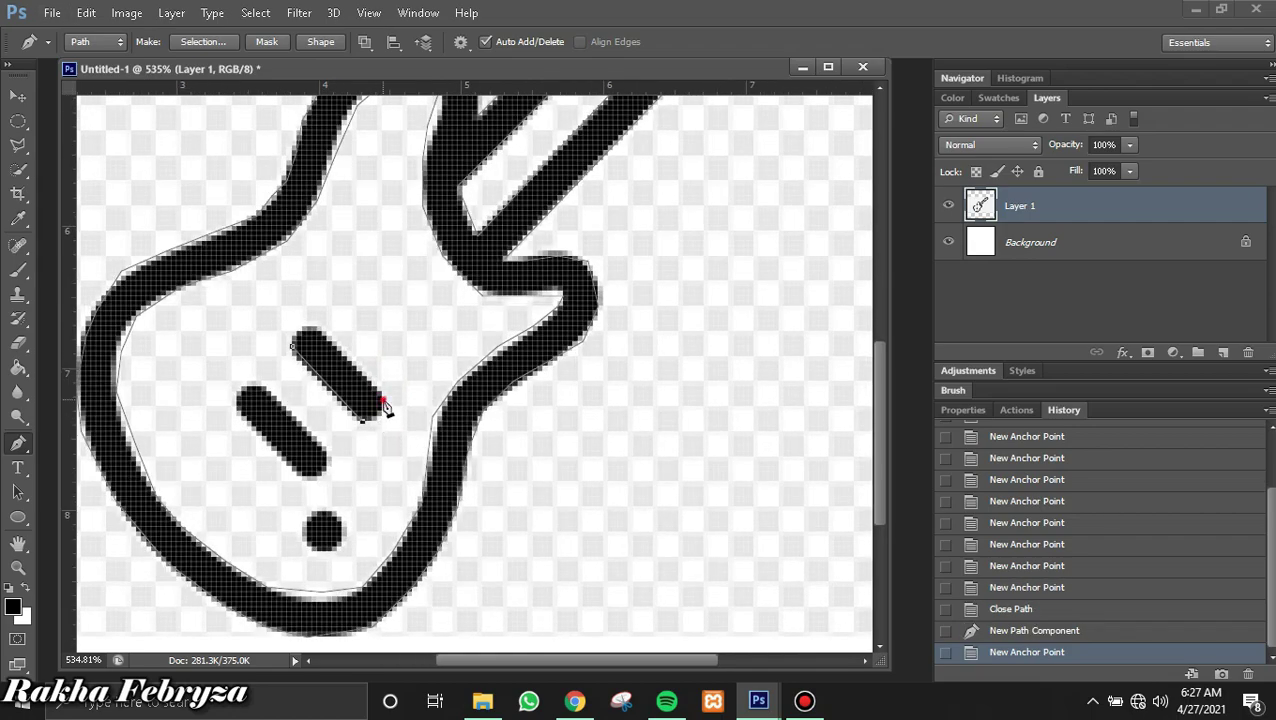
left_click(383, 403)
left_click(311, 328)
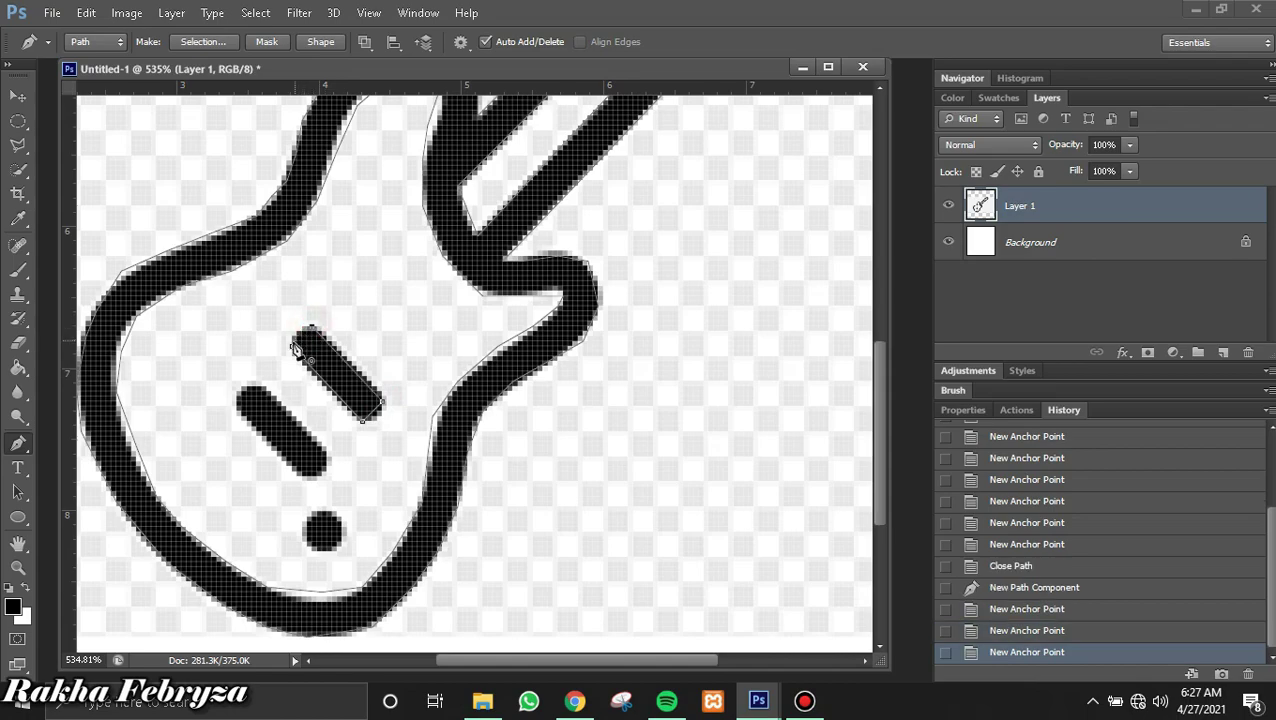
left_click(293, 344)
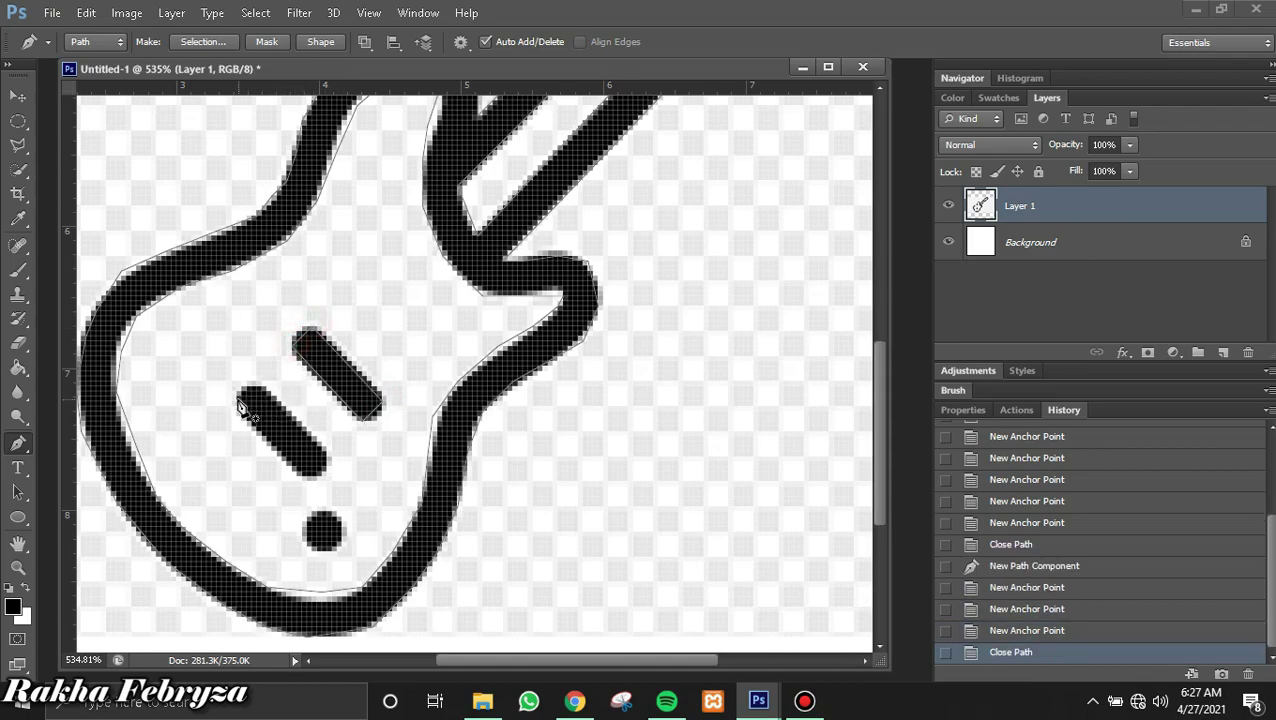
Trace the lower slanted bar on the guitar body with a four-anchor path and close it at its first anchor
left_click(239, 404)
left_click(309, 485)
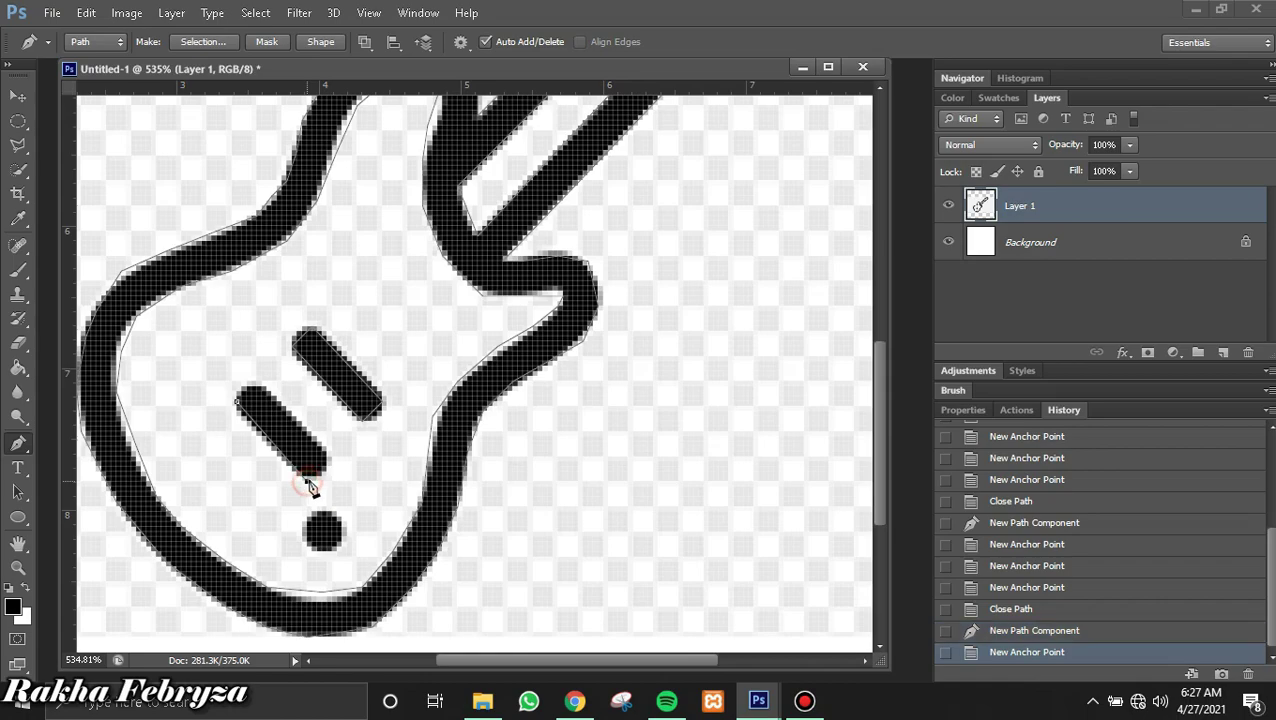
key("ctrl+z")
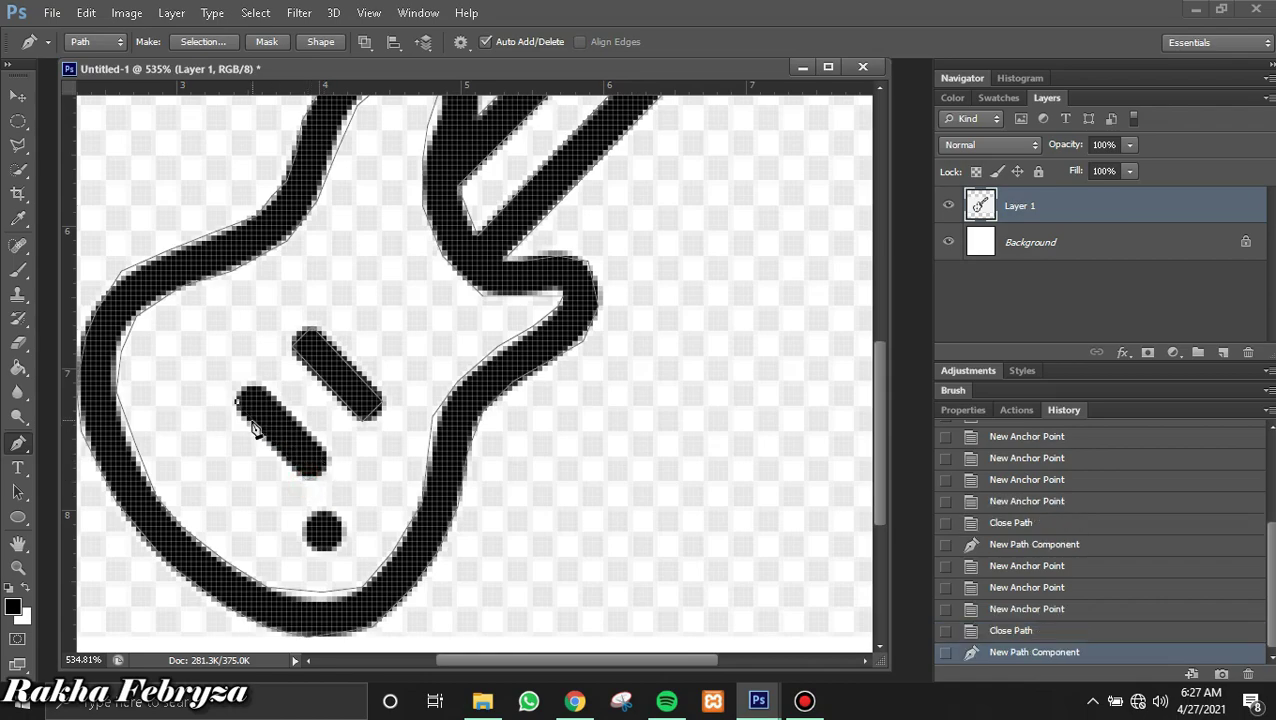
left_click(312, 474)
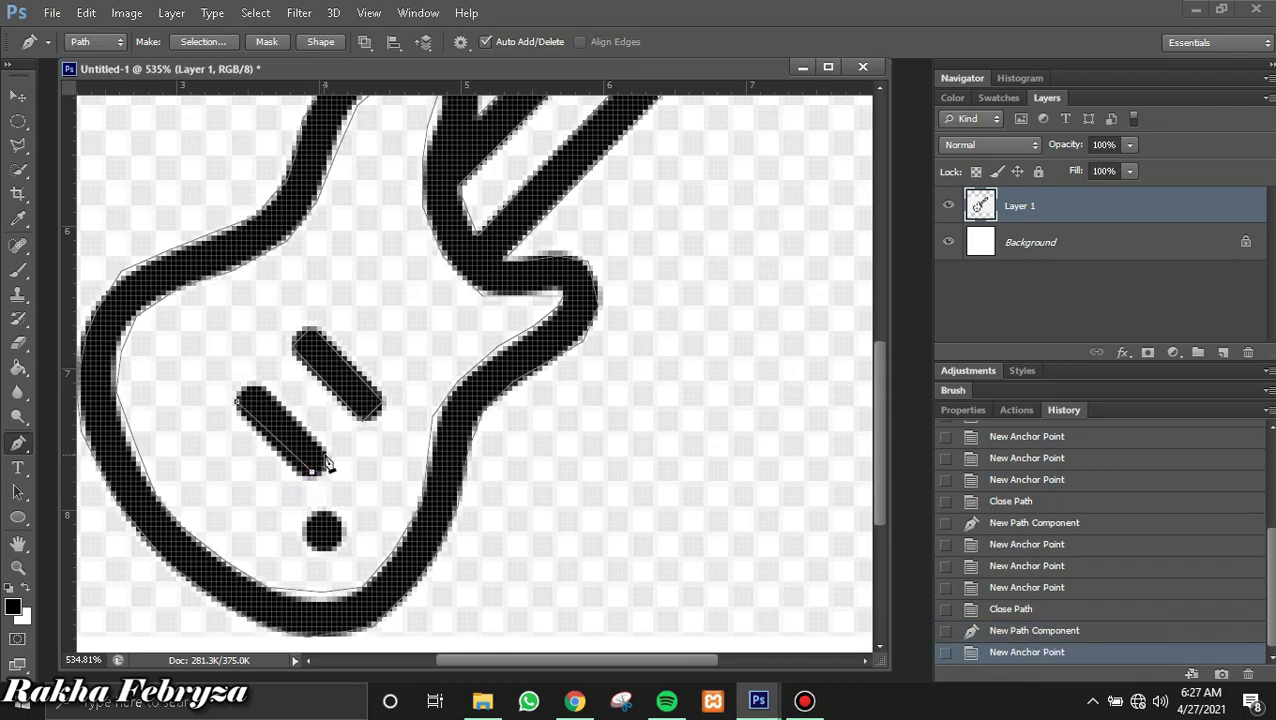
left_click(327, 458)
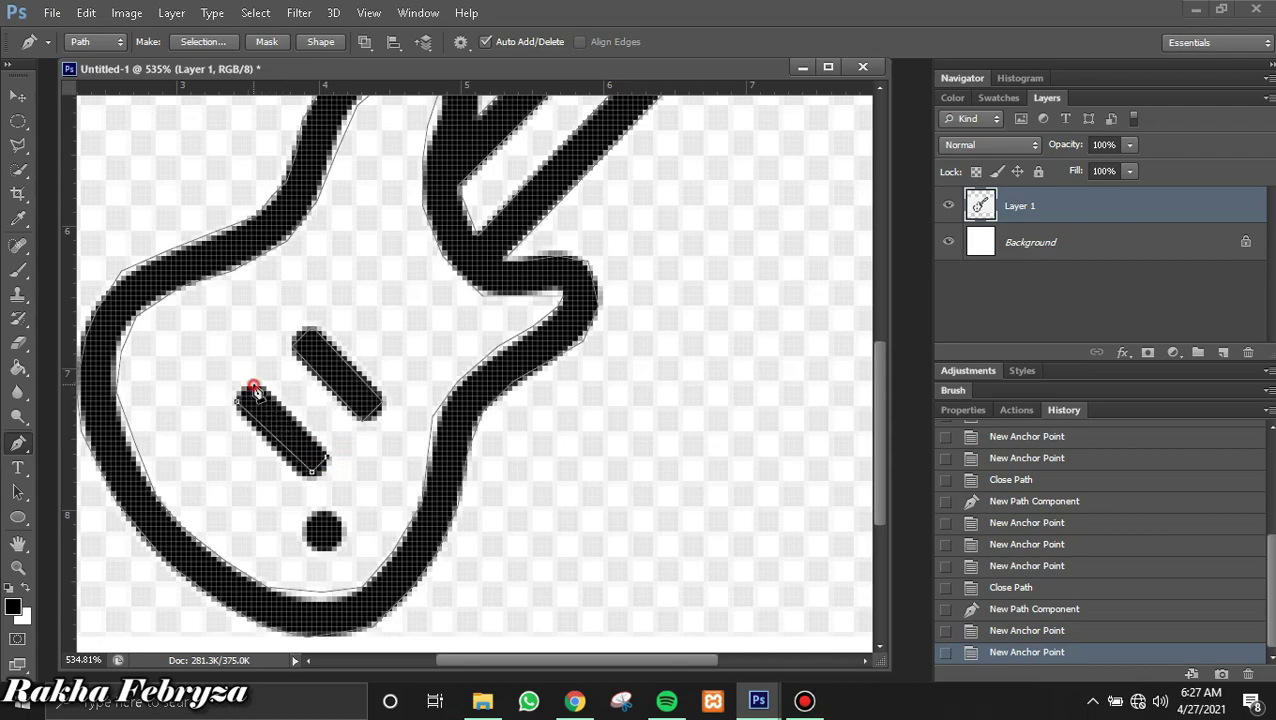
left_click(249, 391)
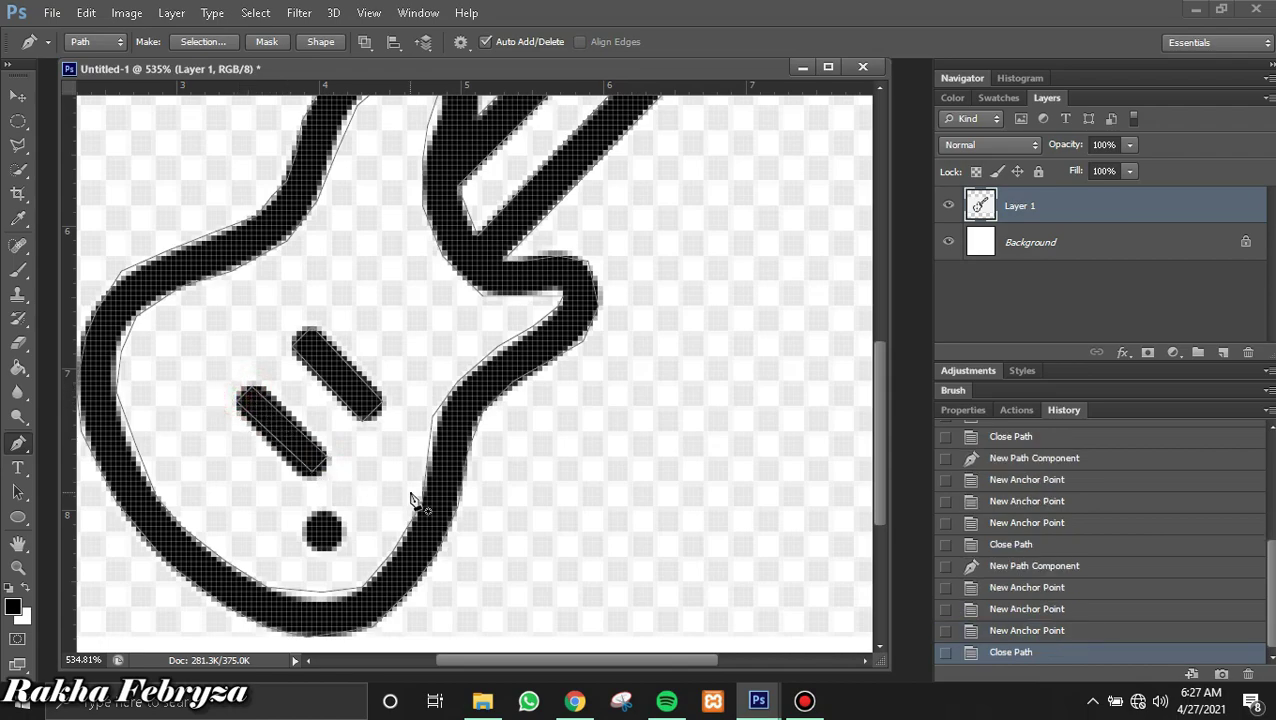
scroll(415, 500, "down", 3)
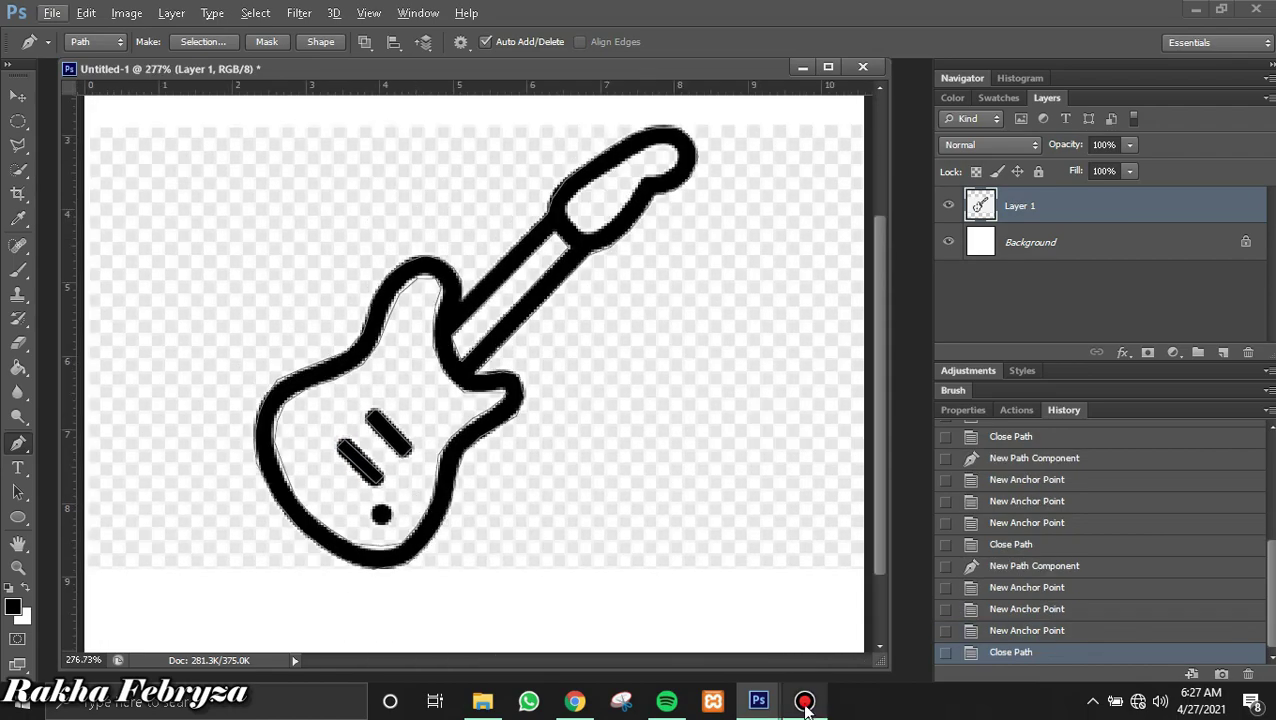
left_click(804, 701)
left_click(532, 13)
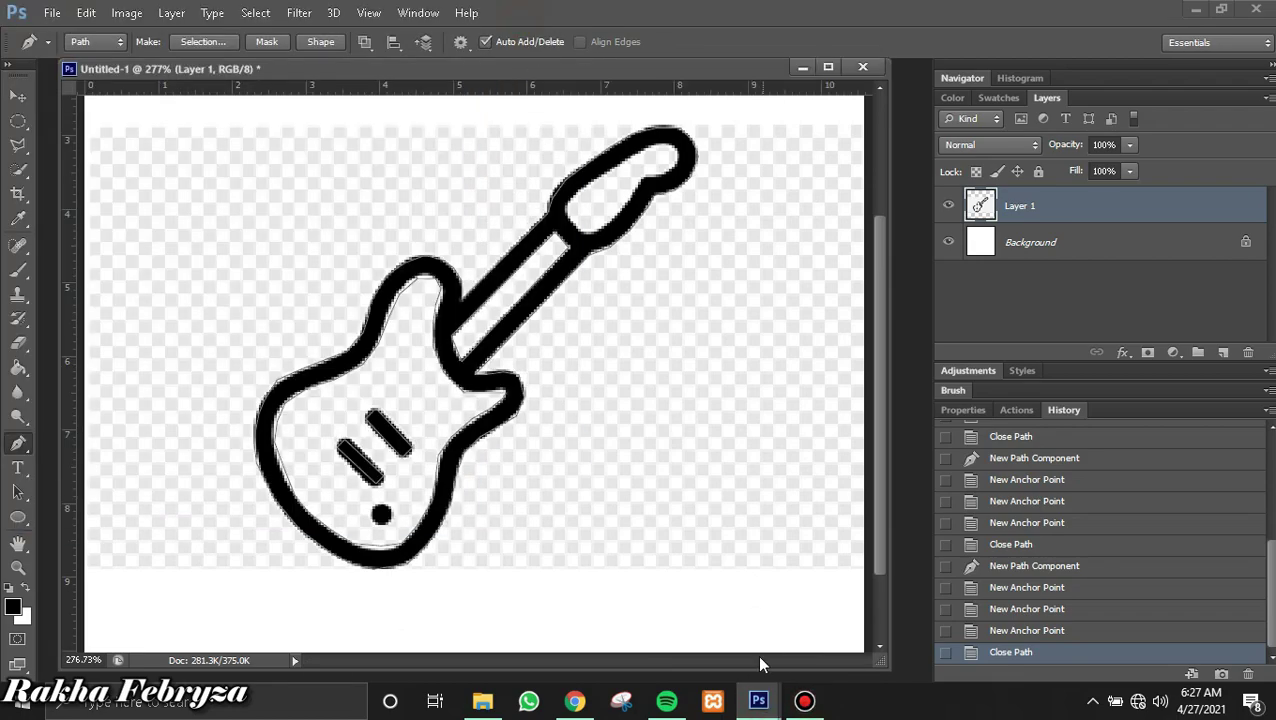
Try to bring the small selected ring from the Untitled-2 document onto the dot on the guitar body in Untitled-1
mouse_move(758, 701)
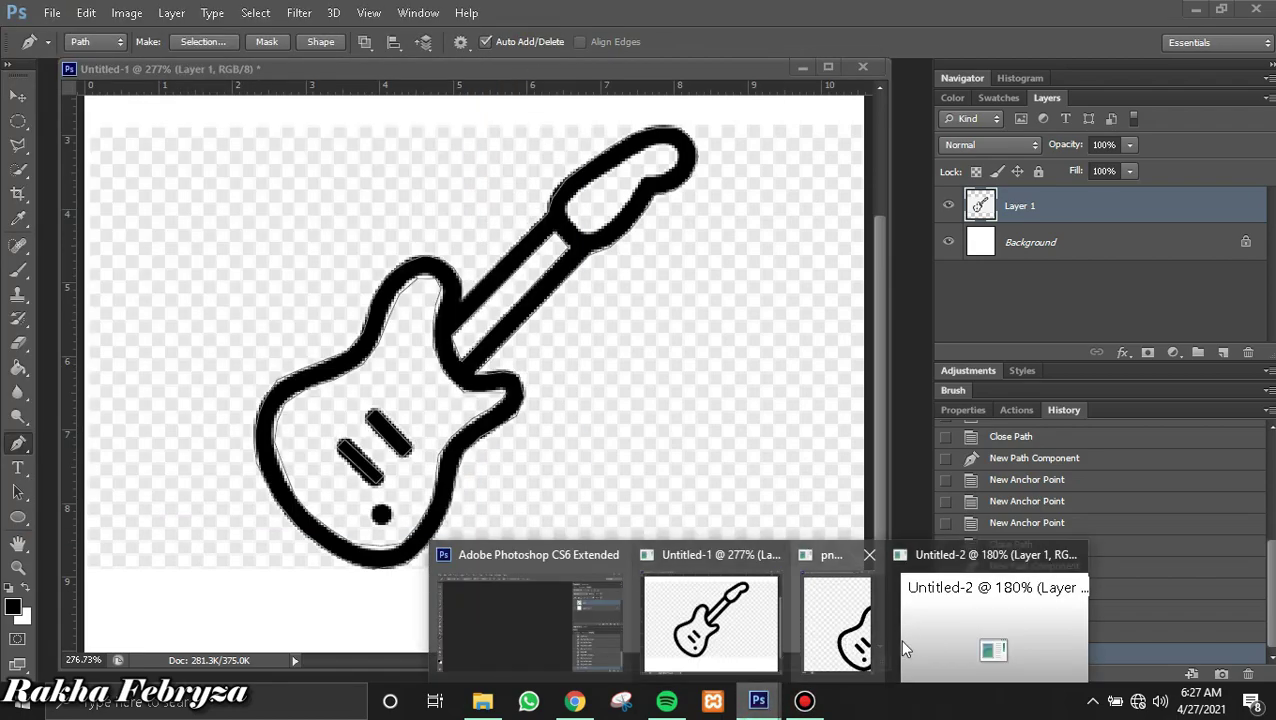
left_click(940, 647)
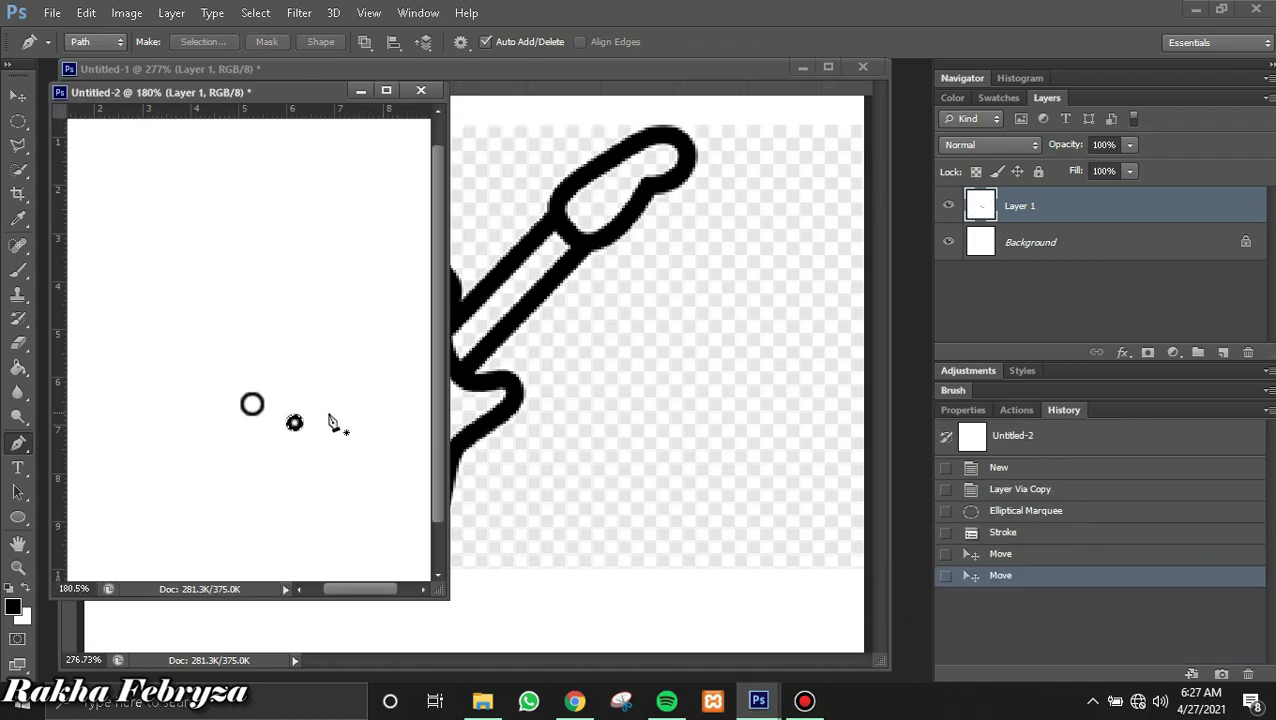
left_click(16, 97)
left_click_drag(287, 428, 392, 527)
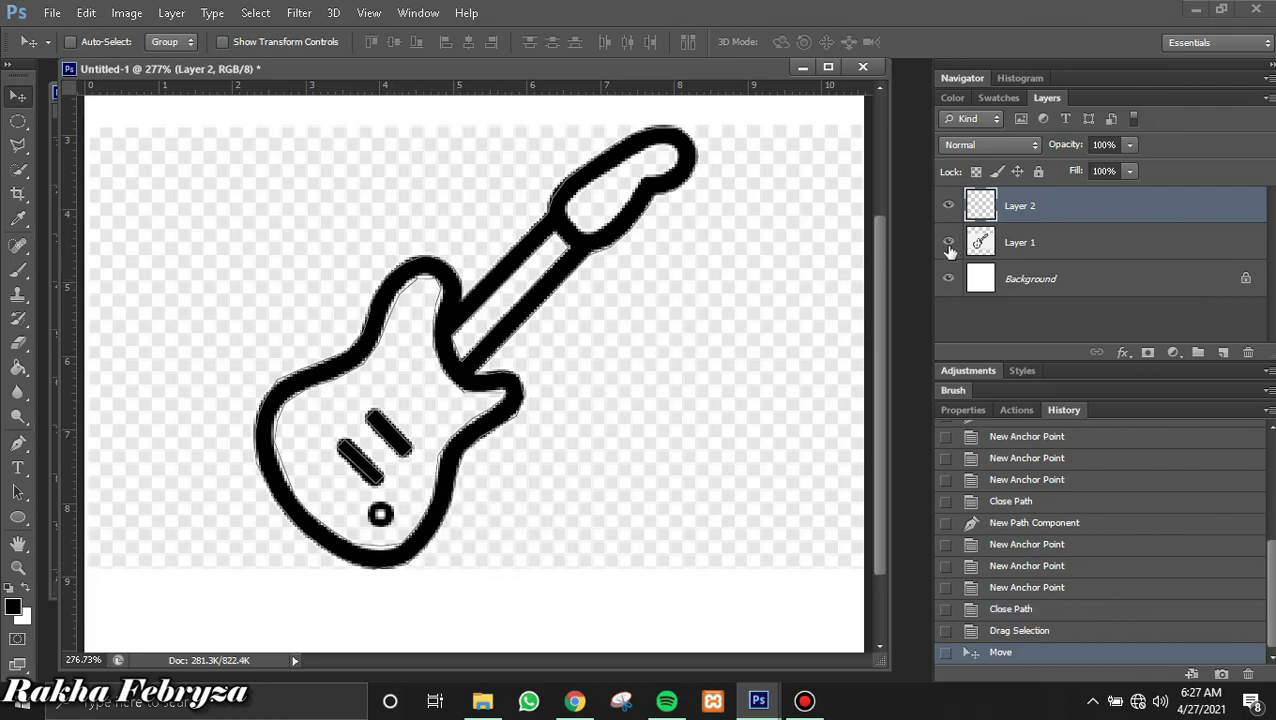
left_click(948, 243)
left_click(947, 246)
Move the ring below the guitar image, and revert the document to the state with the lower bar's path just closed
left_click_drag(392, 531, 441, 627)
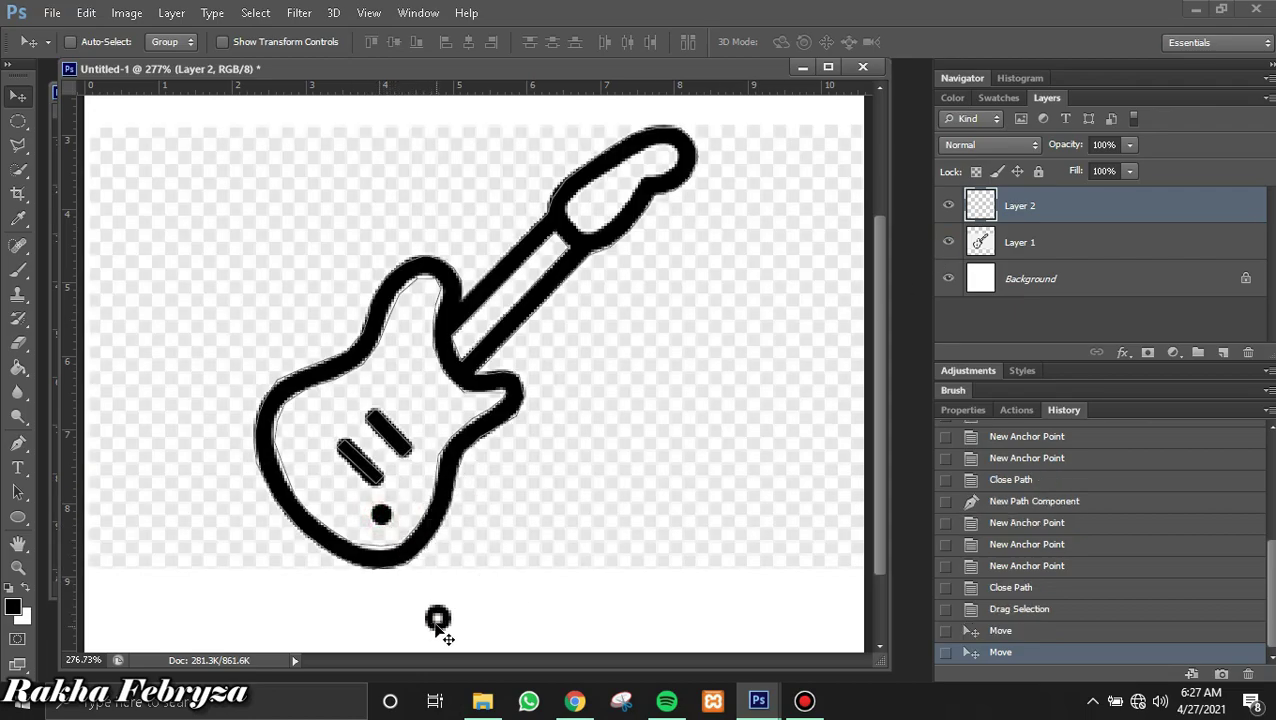
left_click_drag(451, 627, 459, 627)
left_click(1049, 631)
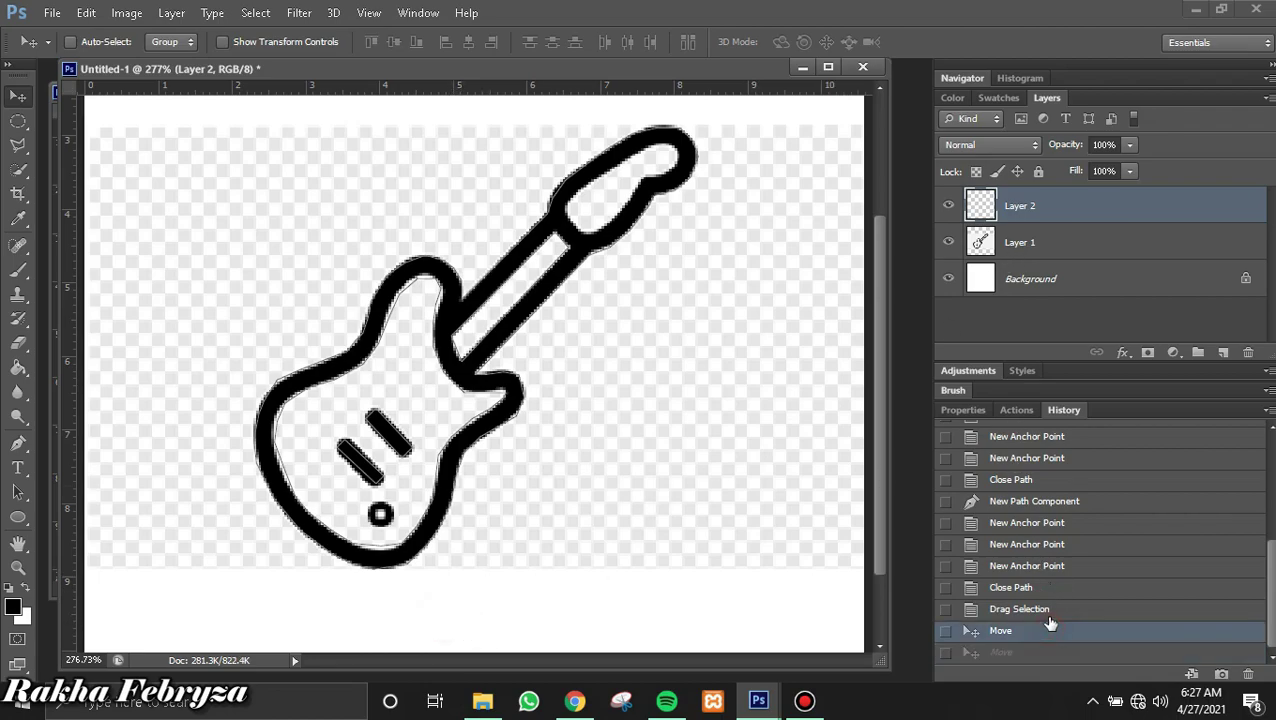
left_click(1049, 611)
left_click(1041, 590)
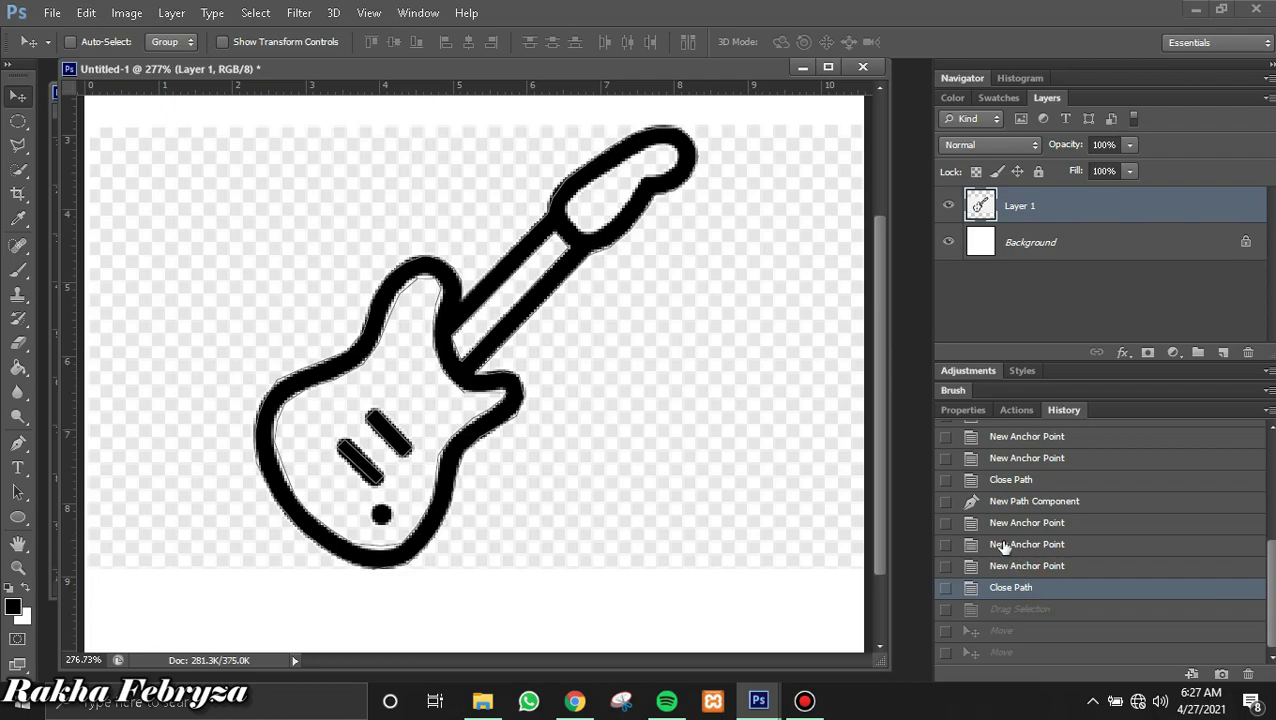
Hide Layer 1 to examine the traced guitar paths on their own, and show the layer again
left_click(947, 208)
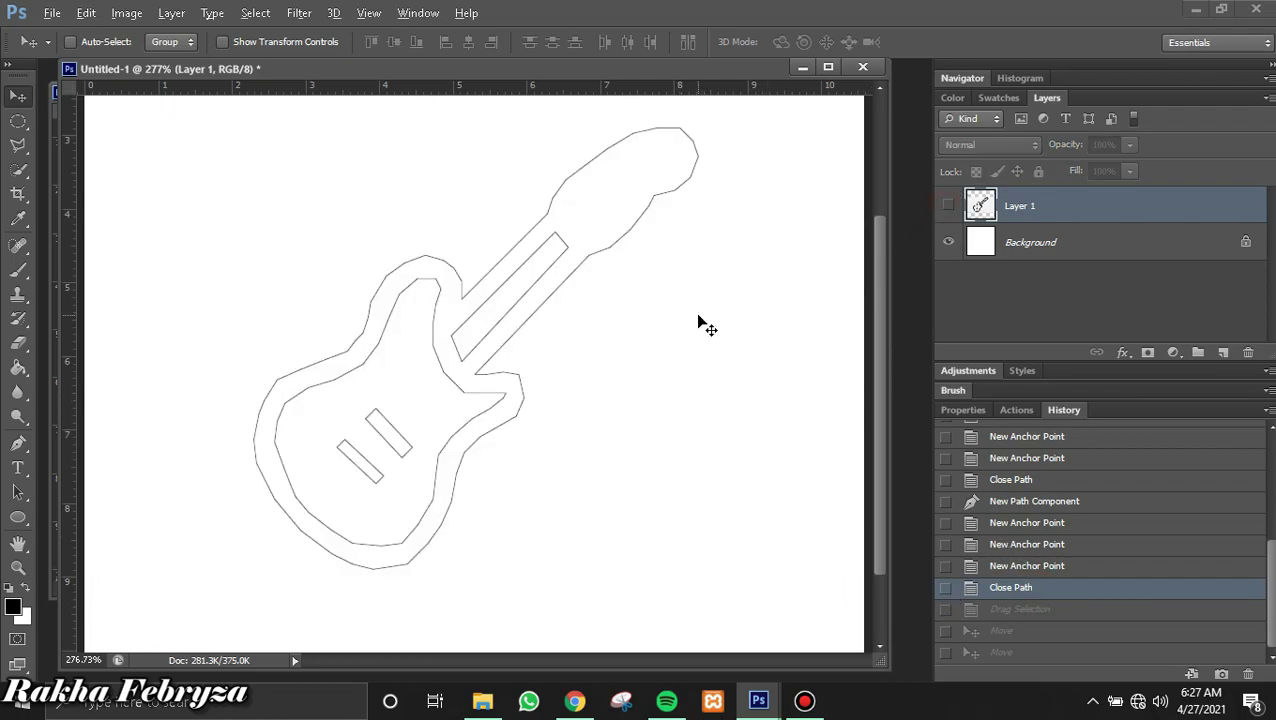
key("ctrl+minus")
key("ctrl+minus")
scroll(697, 320, "up", 3)
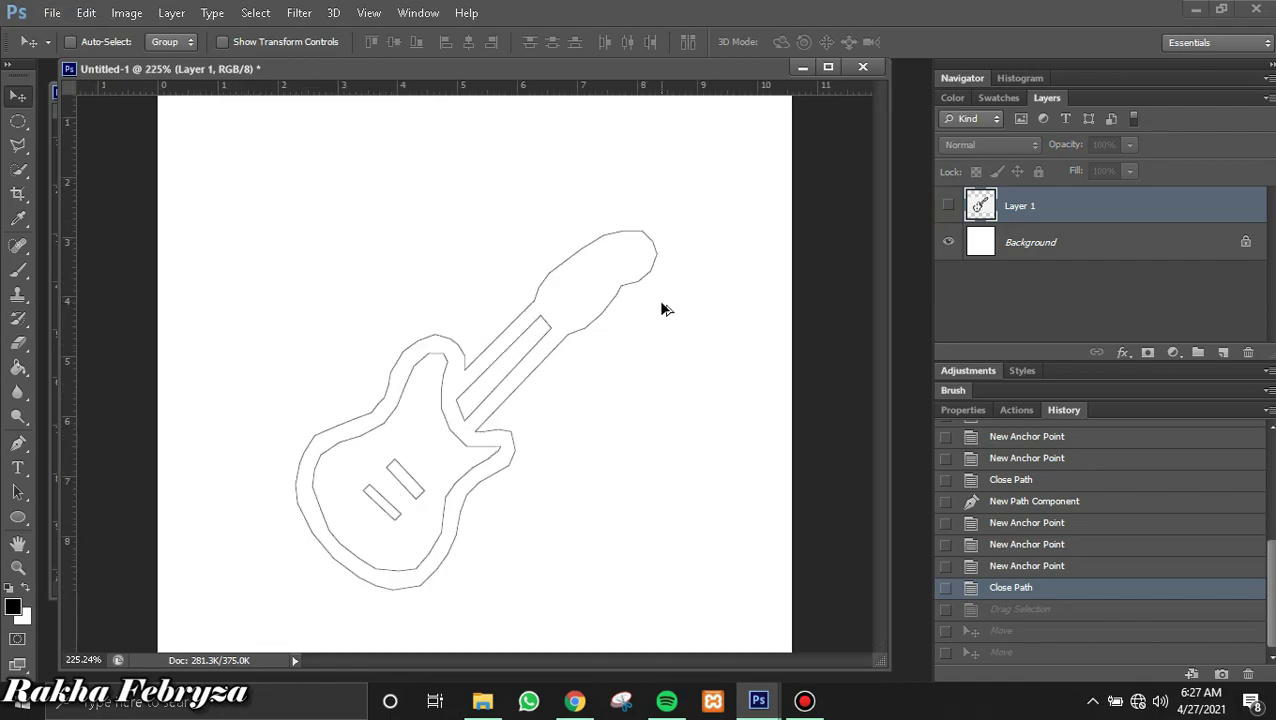
left_click(947, 205)
Start a Pen tool path inside the headstock and trace its upper inner edge around the rounded tip
scroll(613, 301, "up", 5)
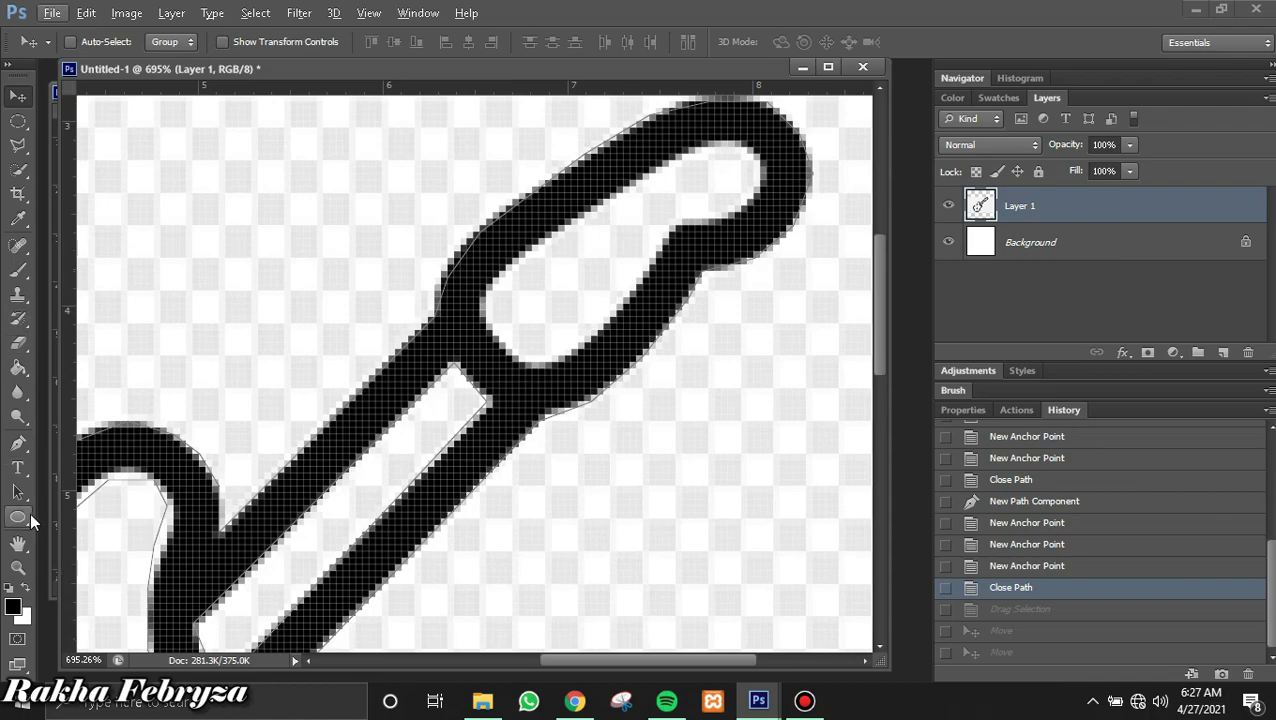
left_click(18, 444)
scroll(544, 333, "down", 1)
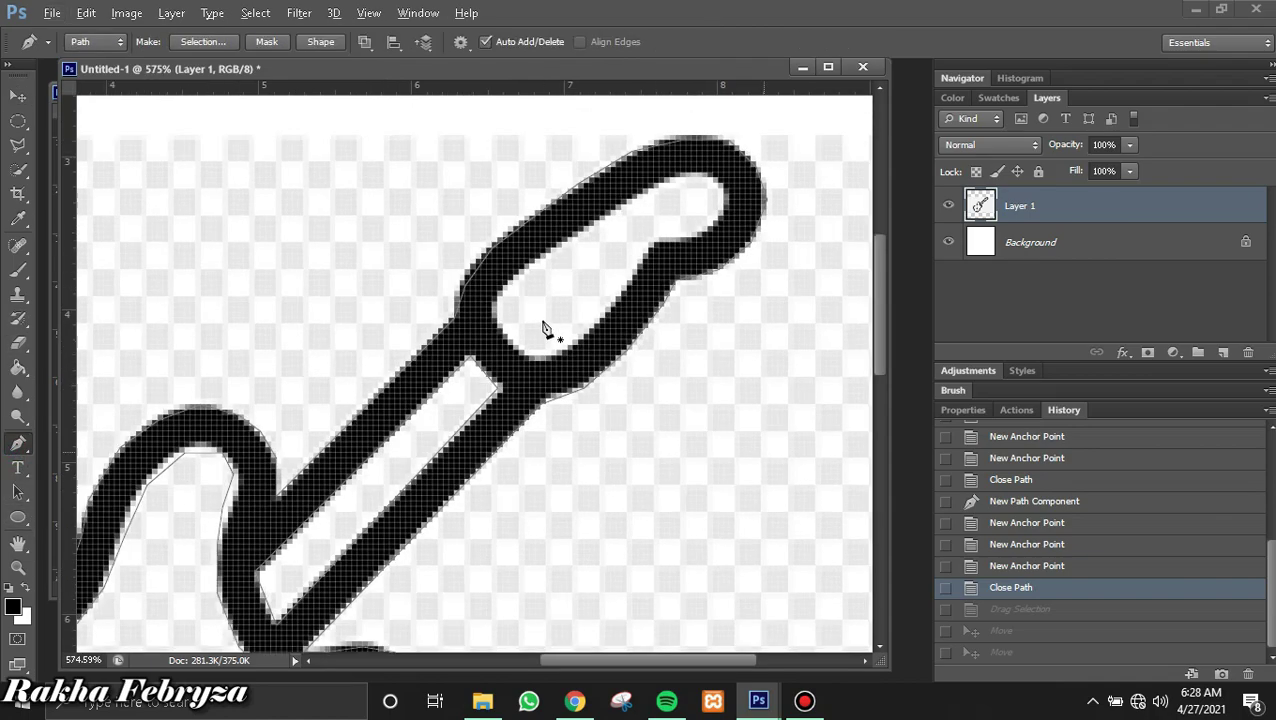
left_click(507, 284)
left_click(540, 257)
left_click(567, 242)
left_click(595, 222)
left_click(625, 202)
left_click(654, 187)
left_click(691, 178)
left_click(717, 178)
left_click(718, 194)
left_click(713, 215)
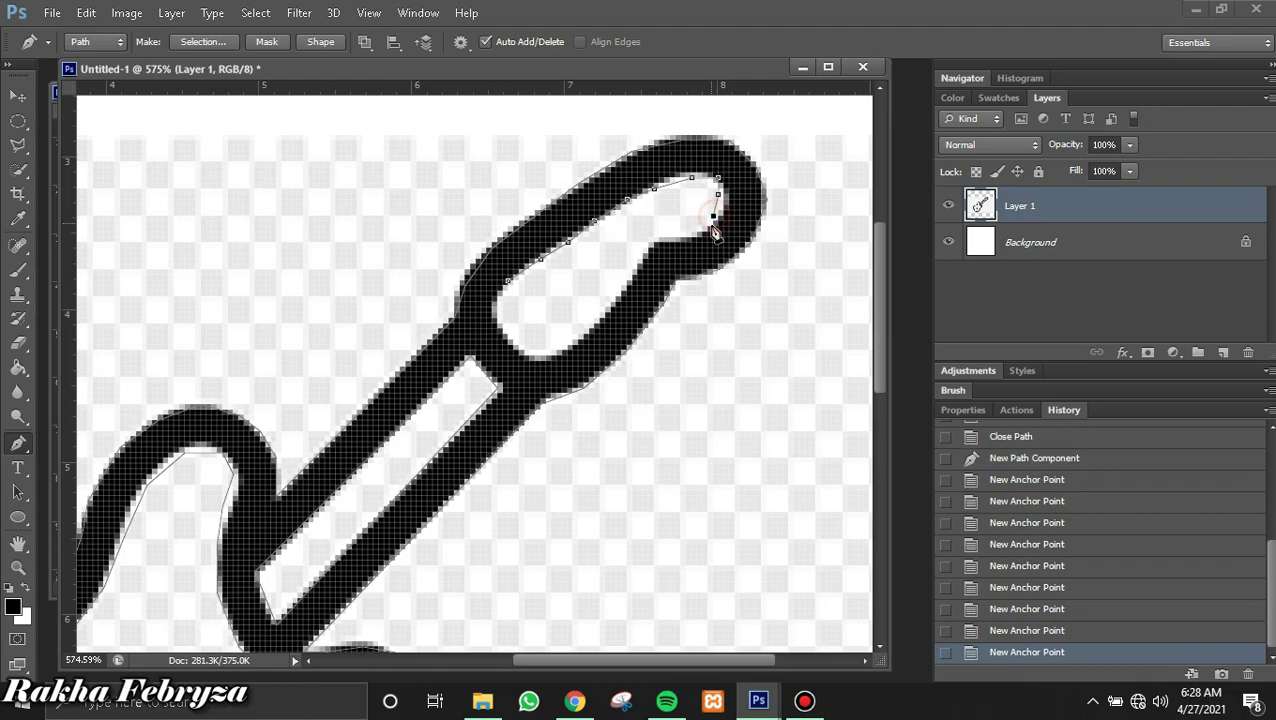
Trace the lower inner edge of the headstock back to the neck end and close the path at its first anchor
left_click(702, 231)
left_click(670, 237)
left_click(654, 238)
left_click(641, 262)
left_click(611, 300)
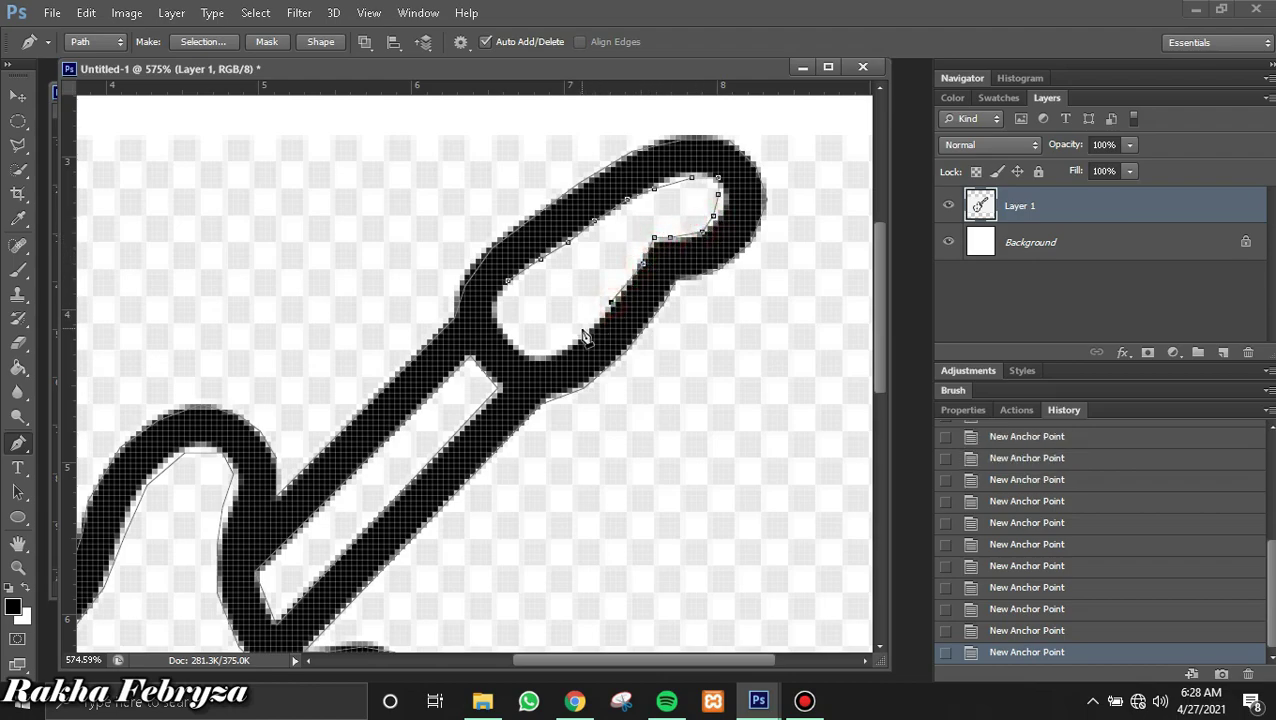
left_click(578, 334)
left_click(540, 355)
left_click(507, 334)
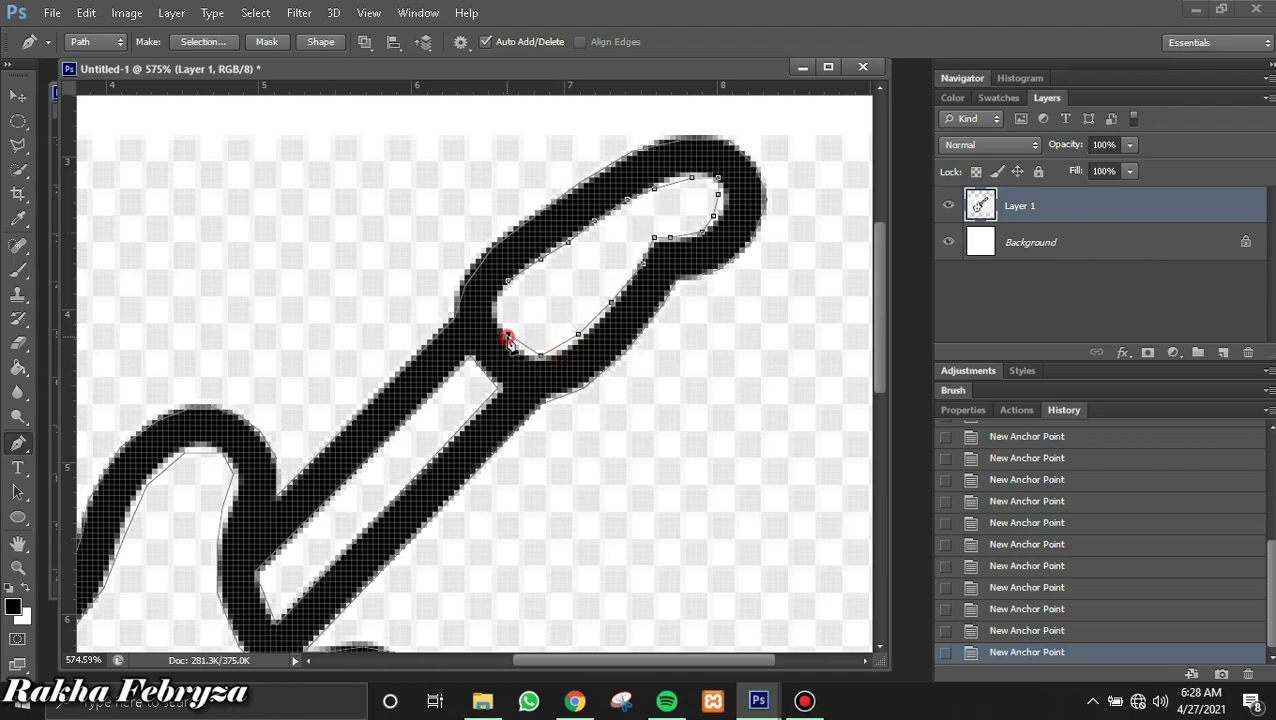
left_click(510, 287)
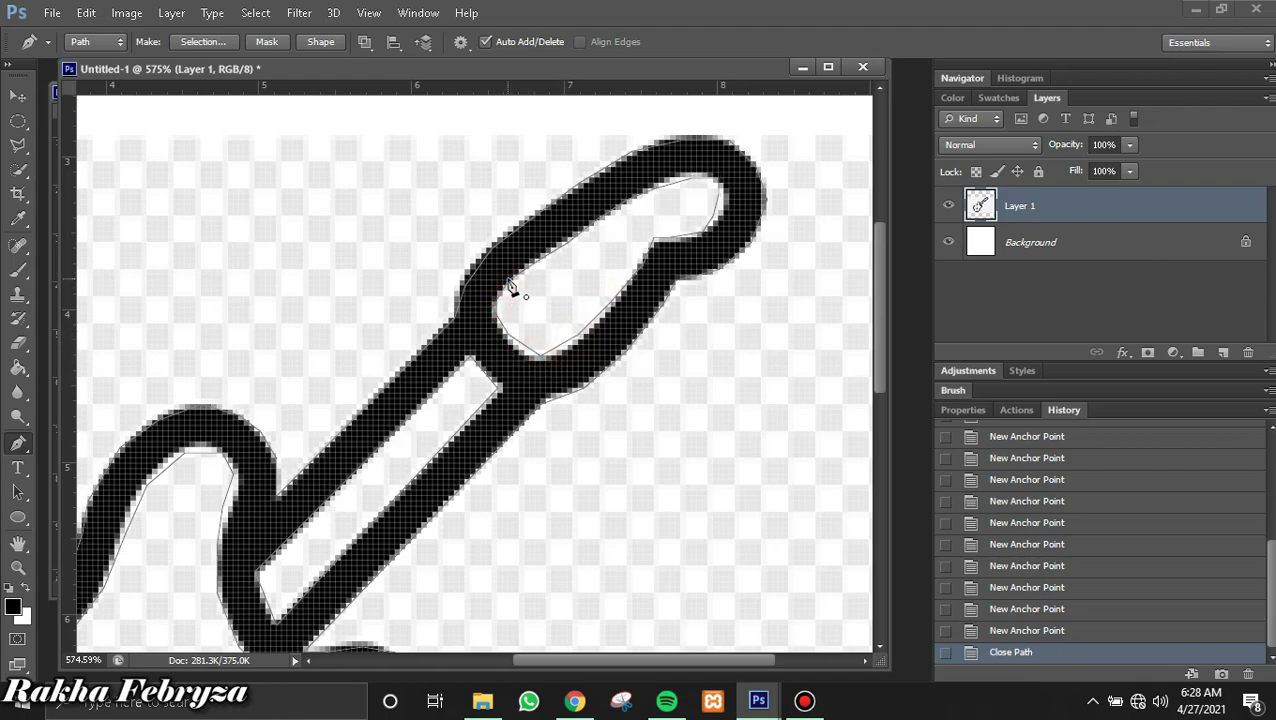
Hide Layer 1 and examine the whole guitar as path outlines only
scroll(828, 248, "down", 4)
left_click(948, 206)
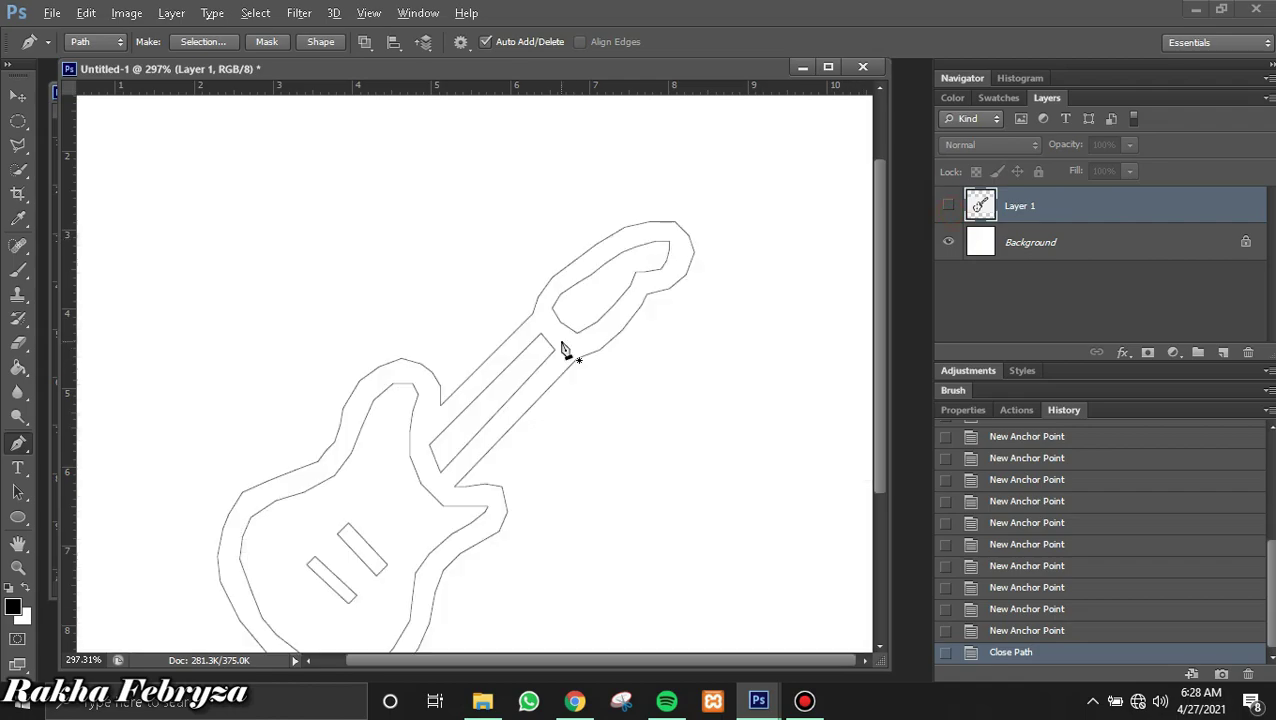
scroll(561, 350, "down", 3)
scroll(561, 350, "down", 1)
scroll(561, 350, "up", 1)
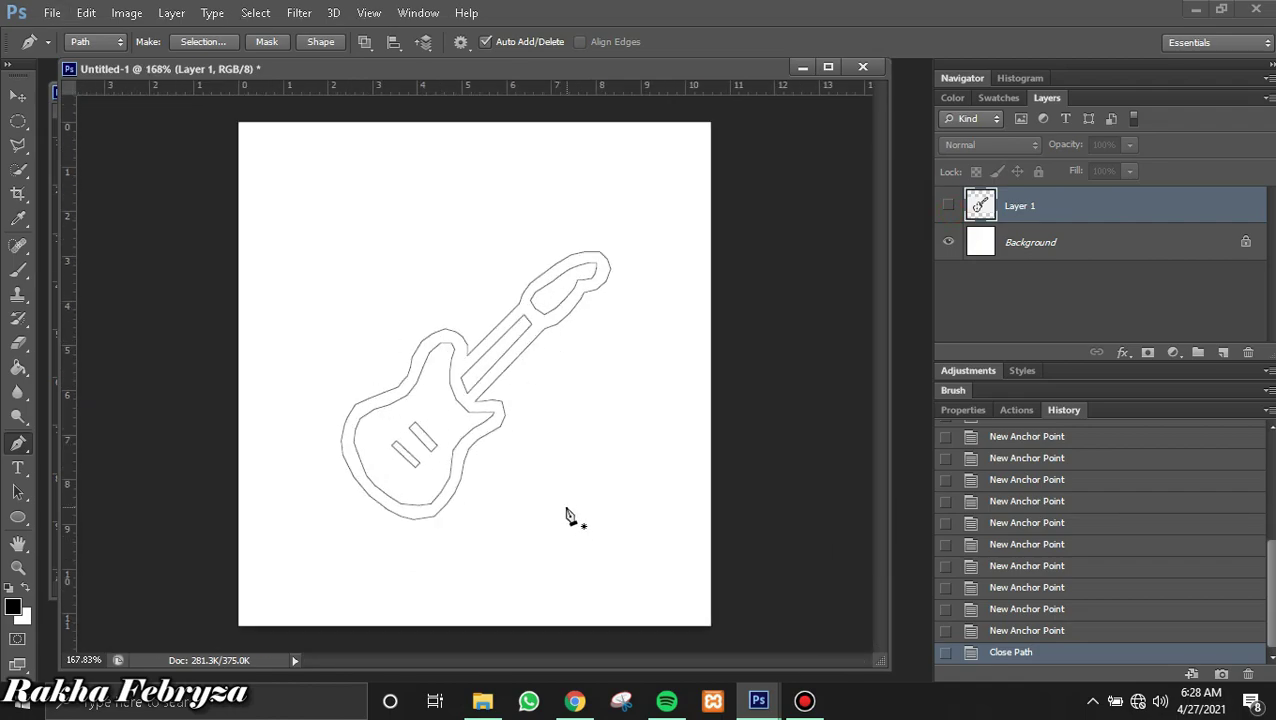
left_click(805, 701)
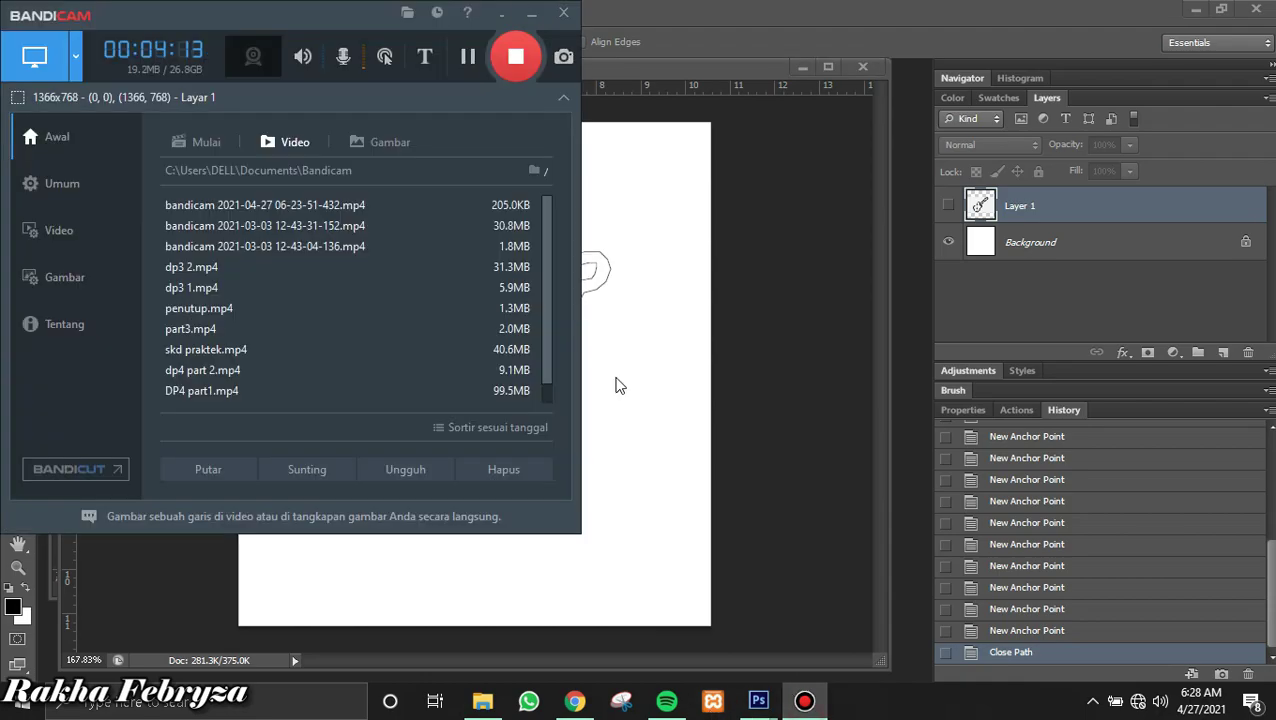